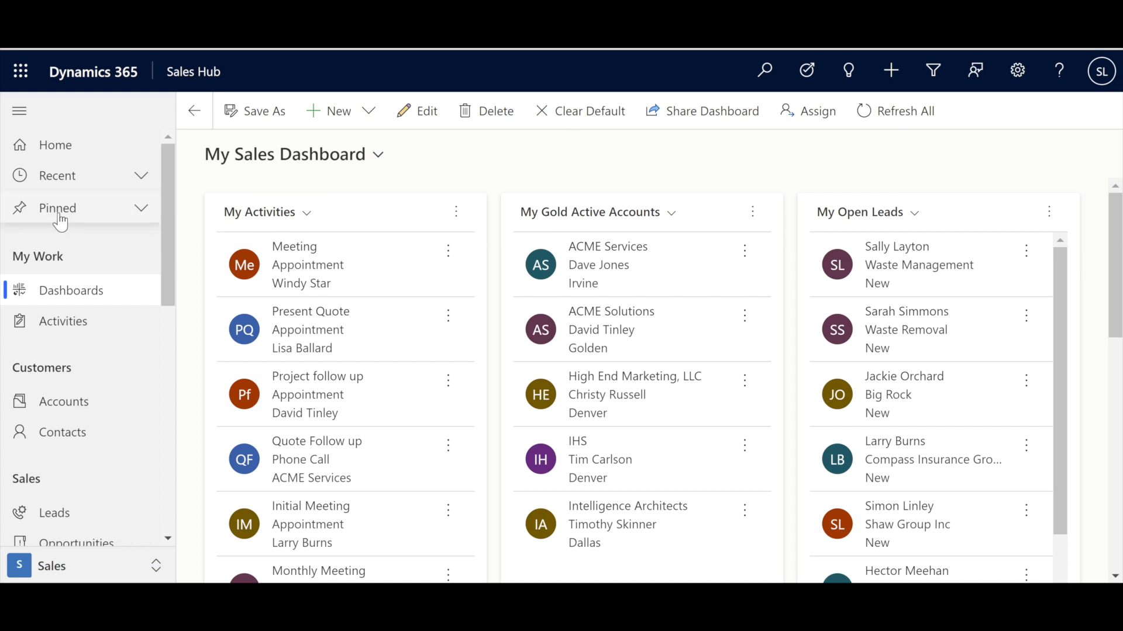
# Open the home page and review the activity, account, lead and opportunity components of the sales dashboard
pyautogui.click(63, 145)
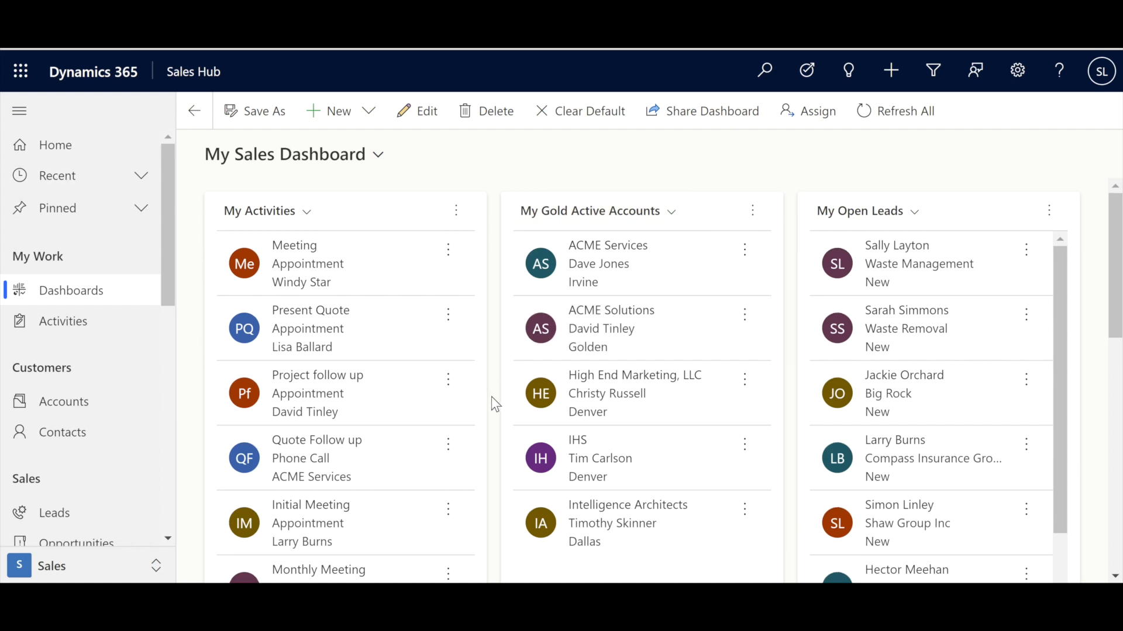
pyautogui.scroll(-10, 491, 397)
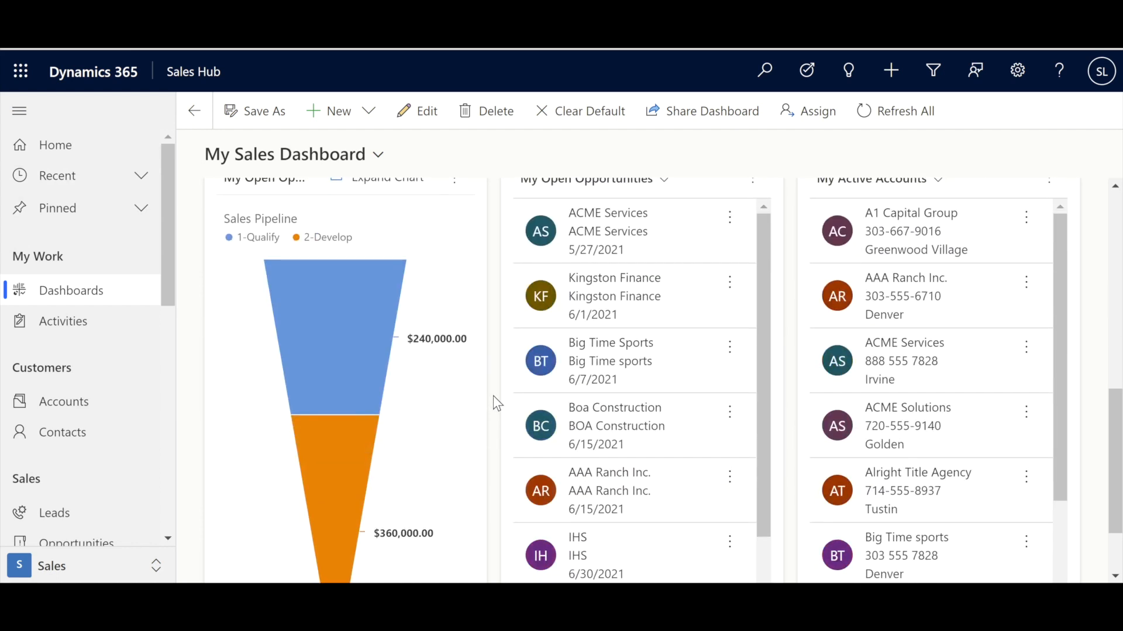
pyautogui.scroll(-2, 493, 396)
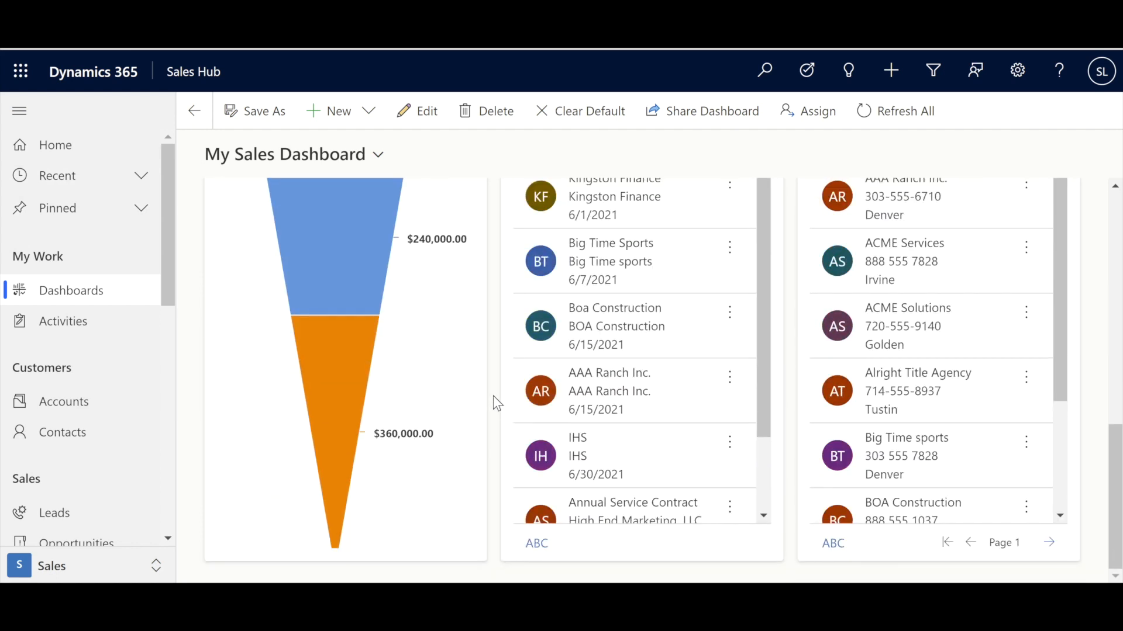
pyautogui.scroll(6, 493, 395)
pyautogui.scroll(3, 497, 403)
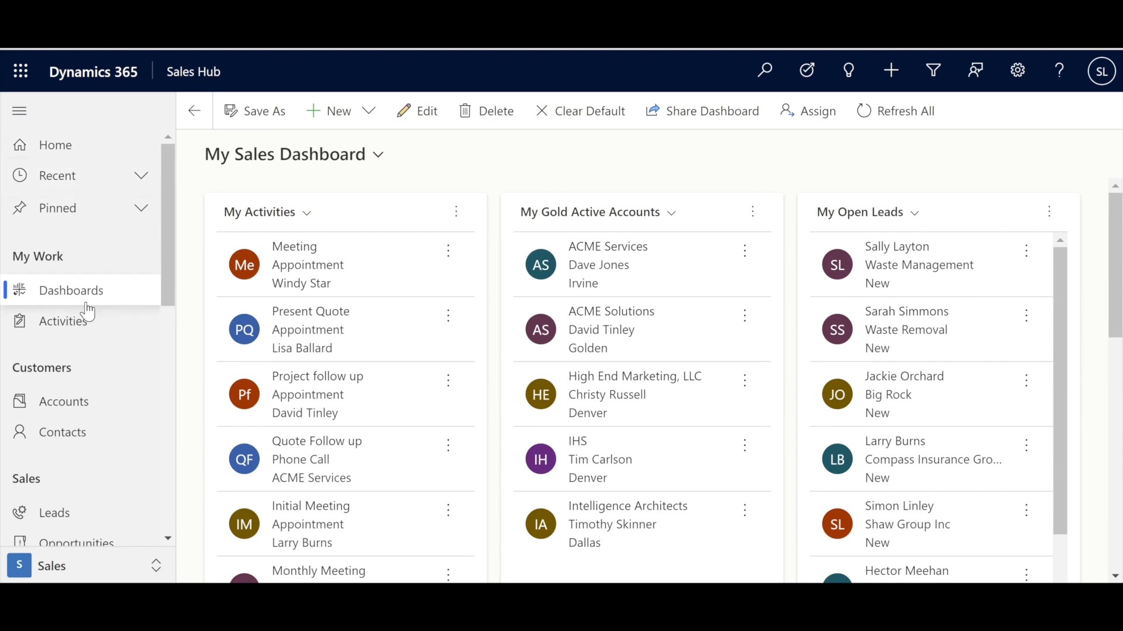
# Browse the Dashboards, Activities, Accounts and Contacts pages one after another
pyautogui.click(69, 292)
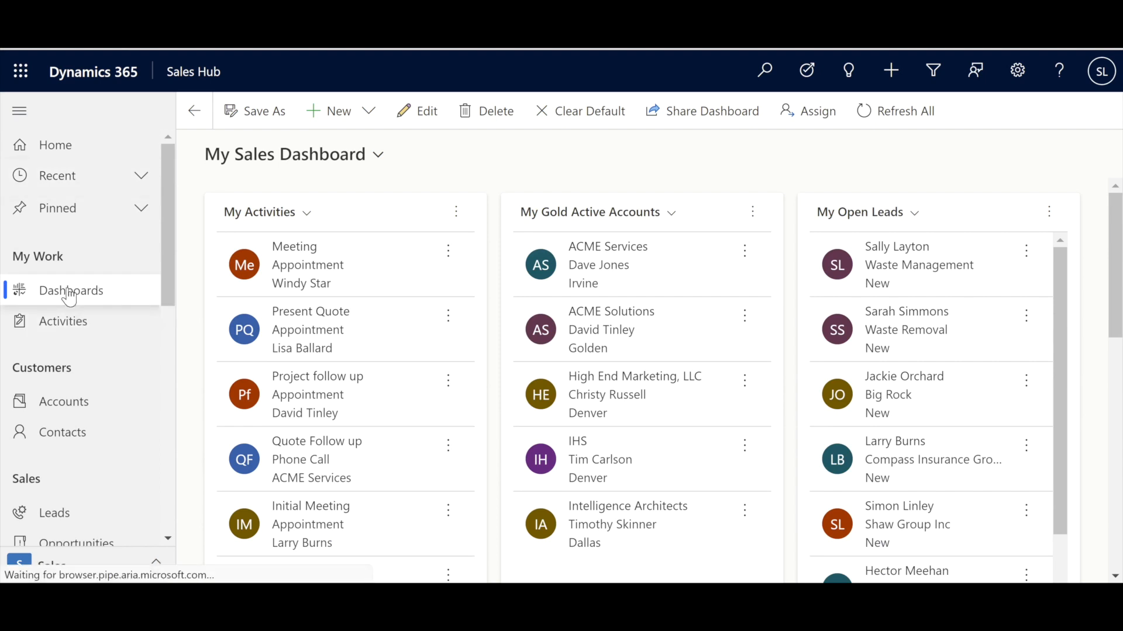
pyautogui.click(92, 331)
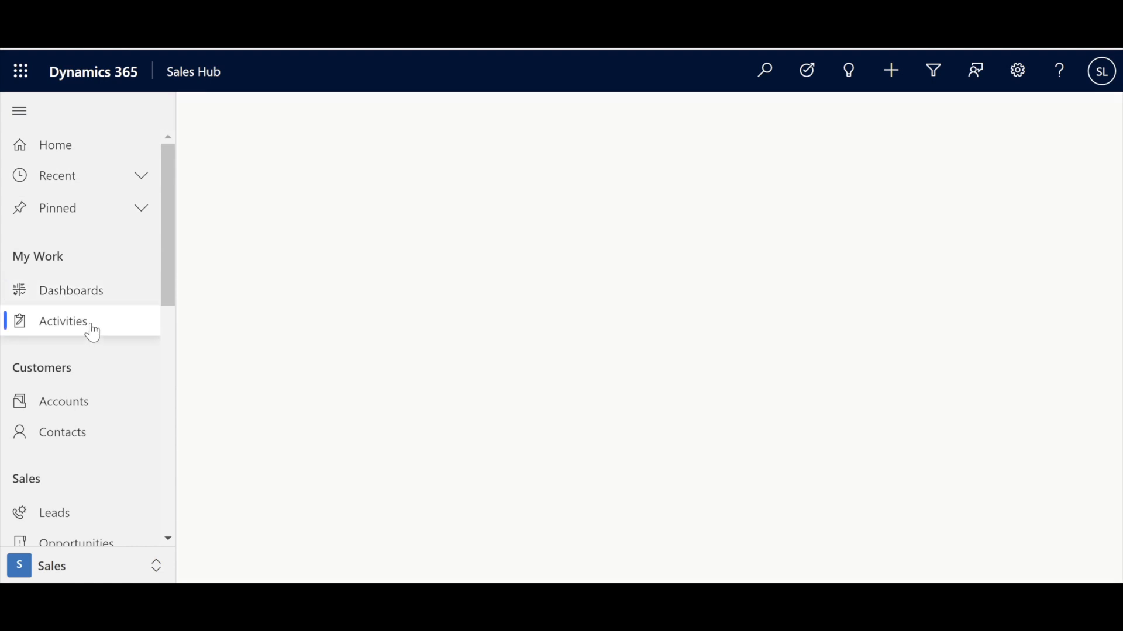
pyautogui.click(80, 414)
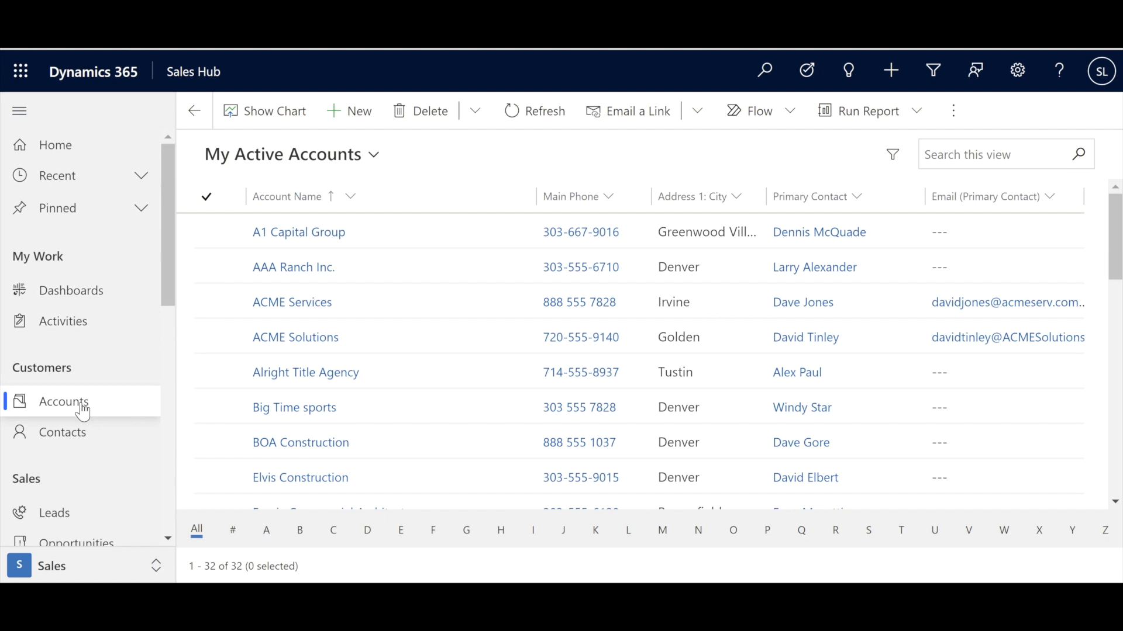
pyautogui.click(83, 435)
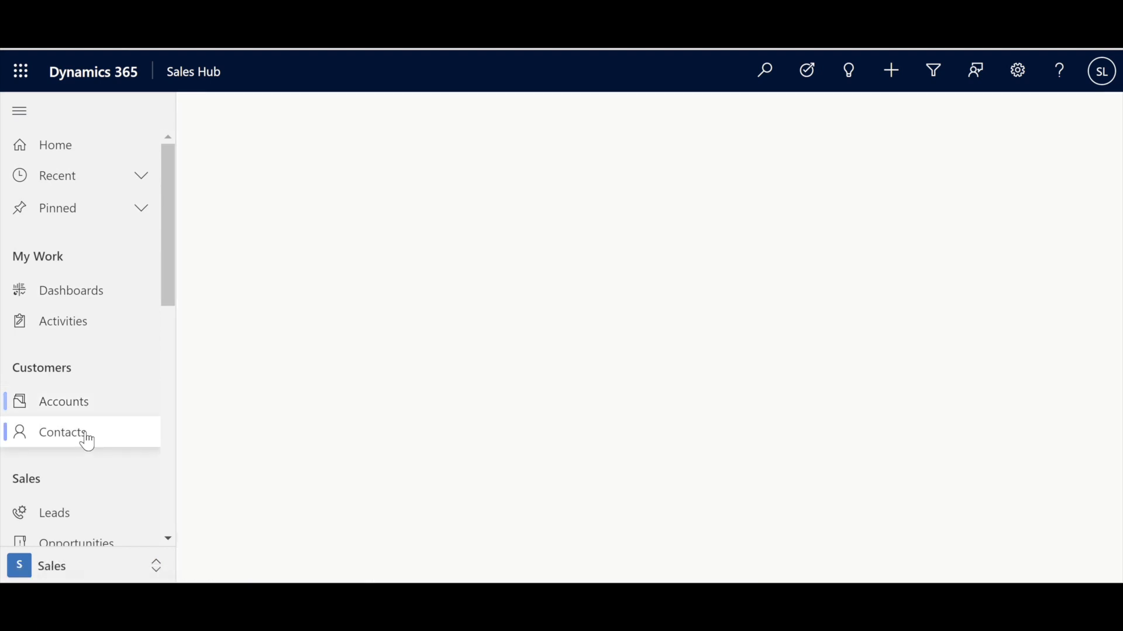
# View the leads and opportunities lists and look over the collateral and marketing areas of the site navigation
pyautogui.moveTo(165, 278); pyautogui.dragTo(165, 373)
pyautogui.click(63, 281)
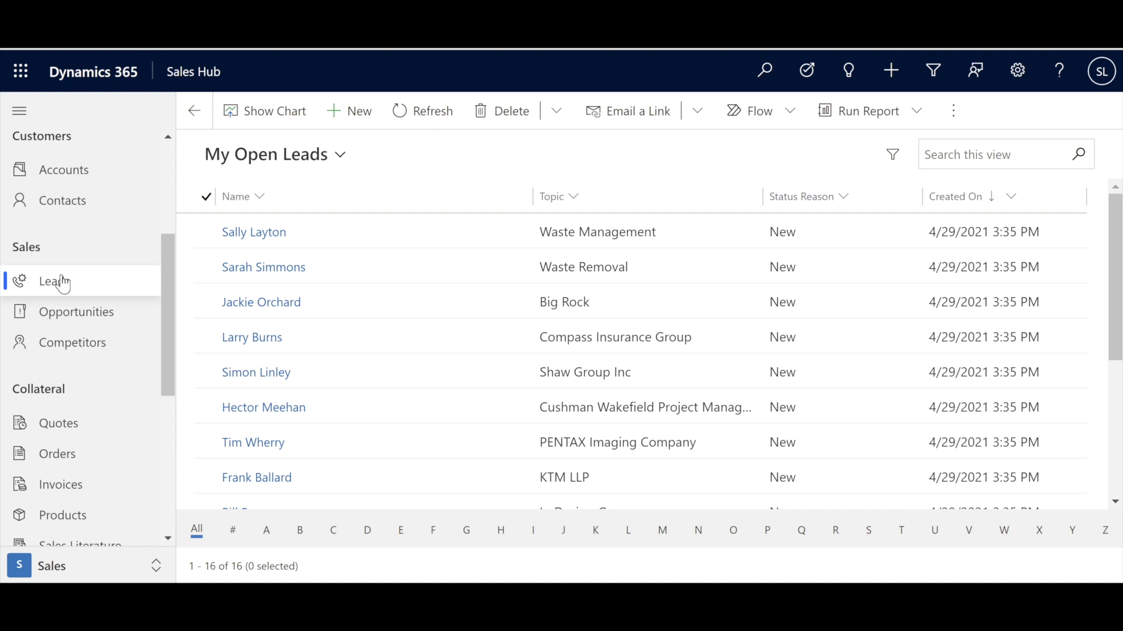
pyautogui.click(71, 312)
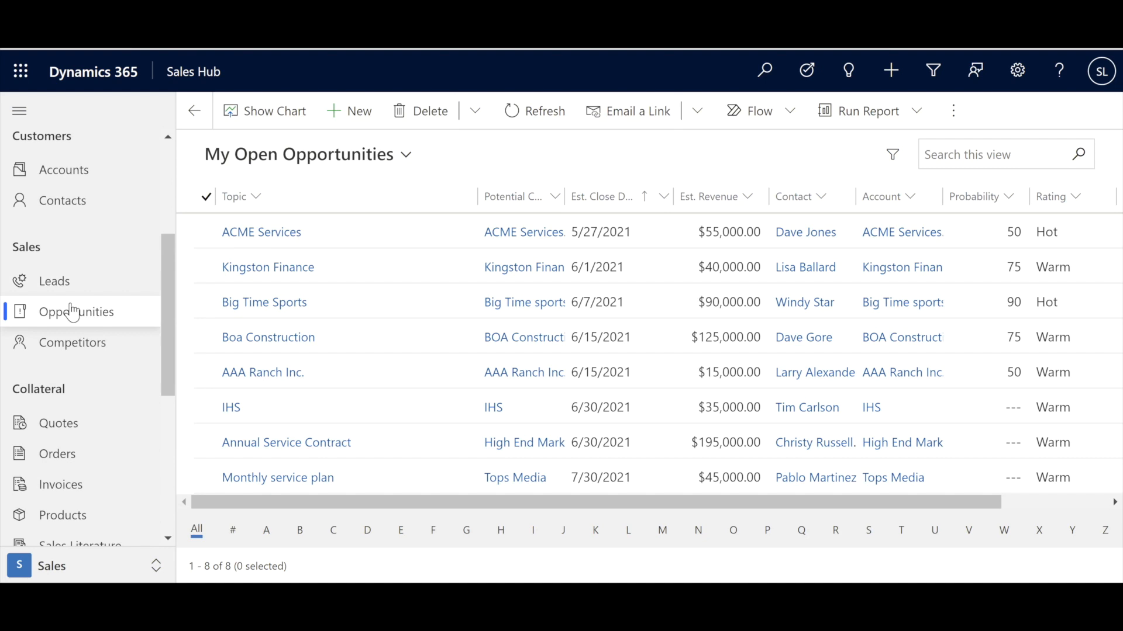
pyautogui.moveTo(167, 359); pyautogui.dragTo(167, 401)
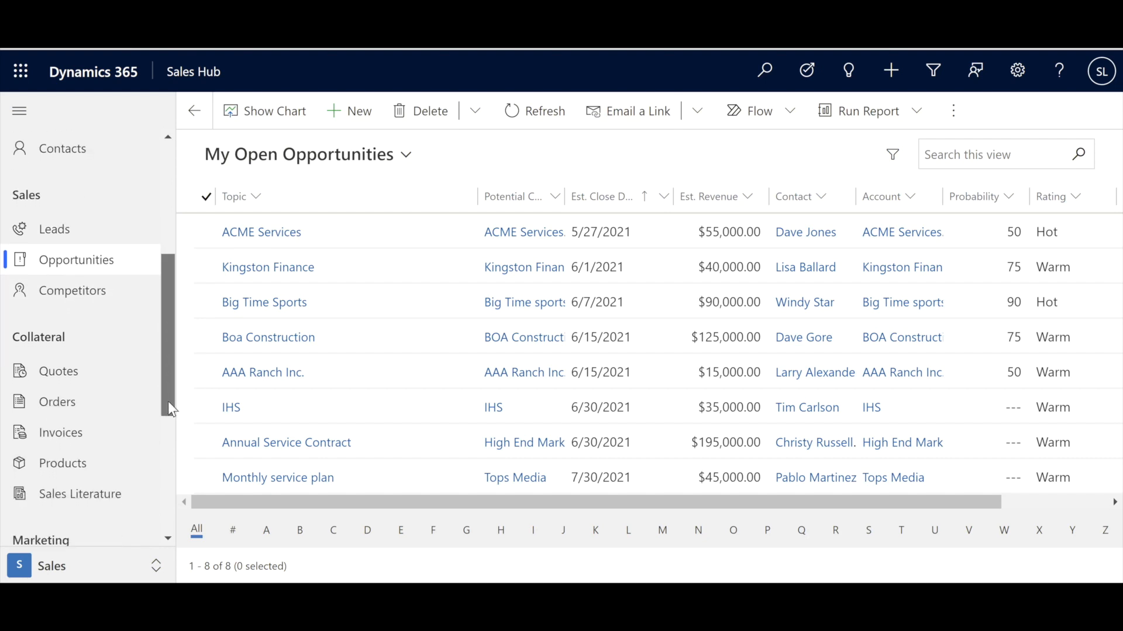
pyautogui.scroll(-3, 168, 401)
pyautogui.moveTo(173, 436)
pyautogui.mouseDown()
pyautogui.moveTo(175, 459)
pyautogui.moveTo(171, 415)
pyautogui.mouseUp()
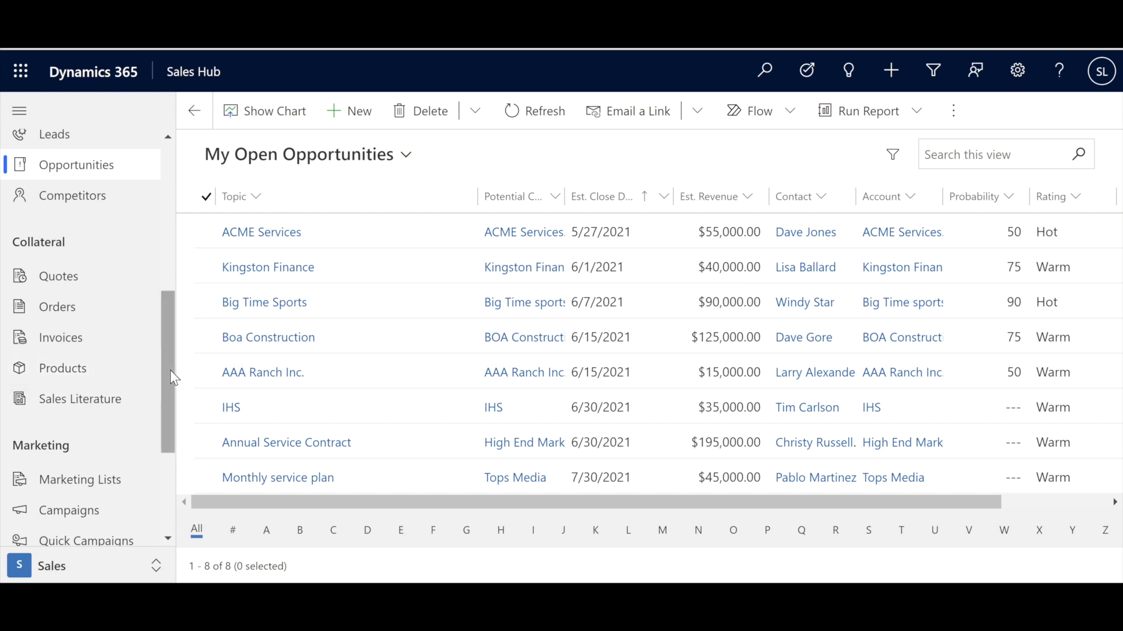
pyautogui.scroll(1, 168, 357)
pyautogui.moveTo(169, 355); pyautogui.dragTo(164, 213)
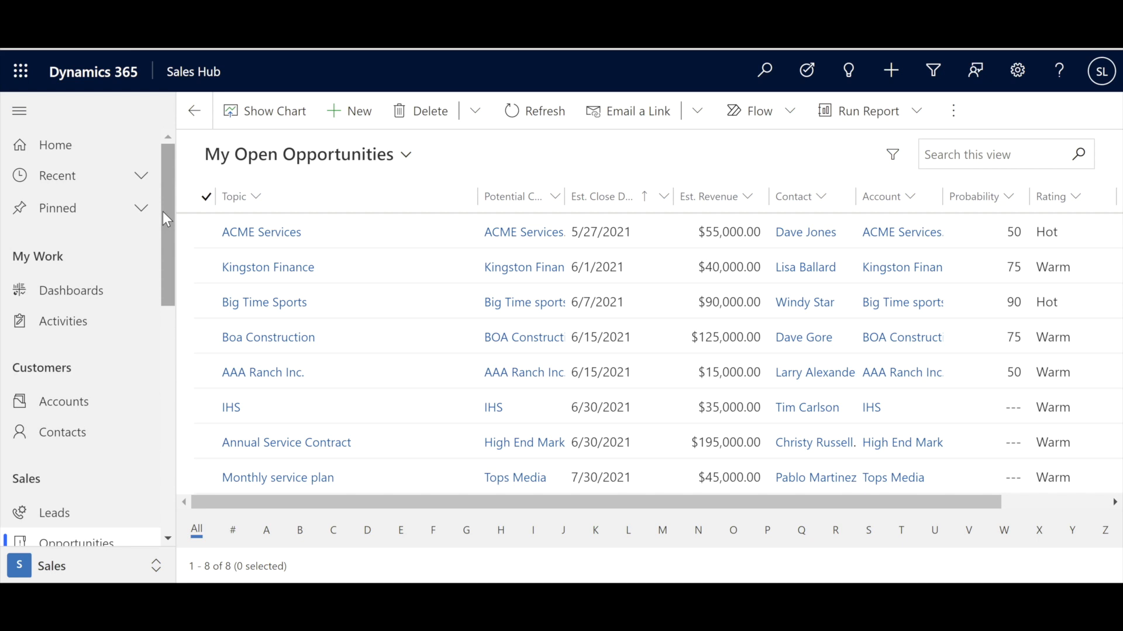
# Return to the home dashboard and view the records behind the Sales Pipeline chart of open opportunities
pyautogui.click(79, 145)
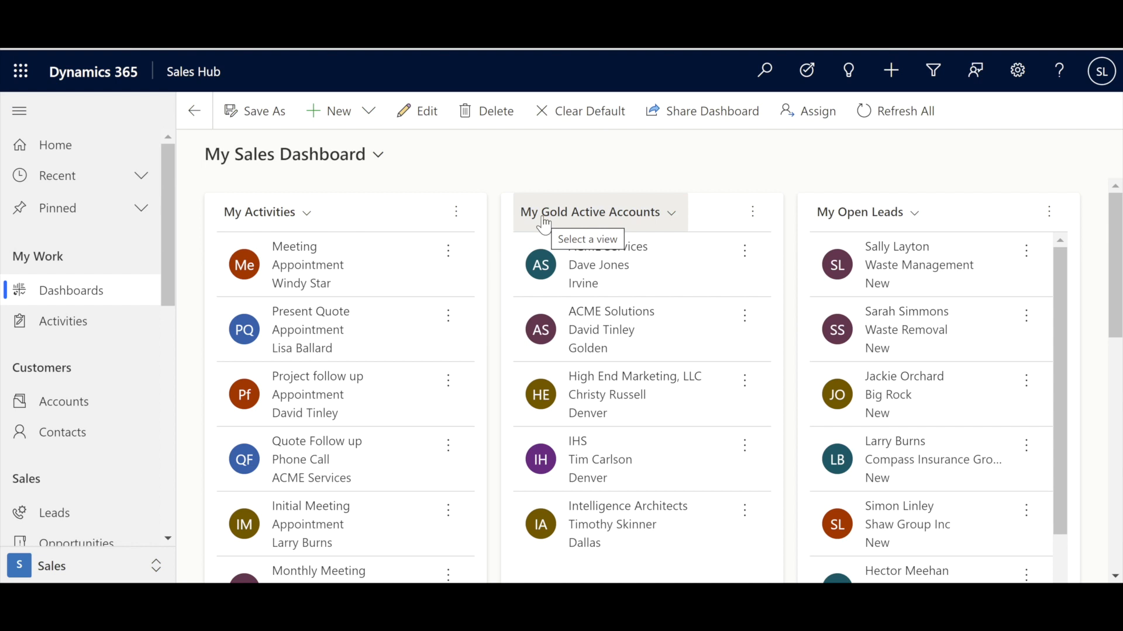
pyautogui.scroll(-1, 489, 291)
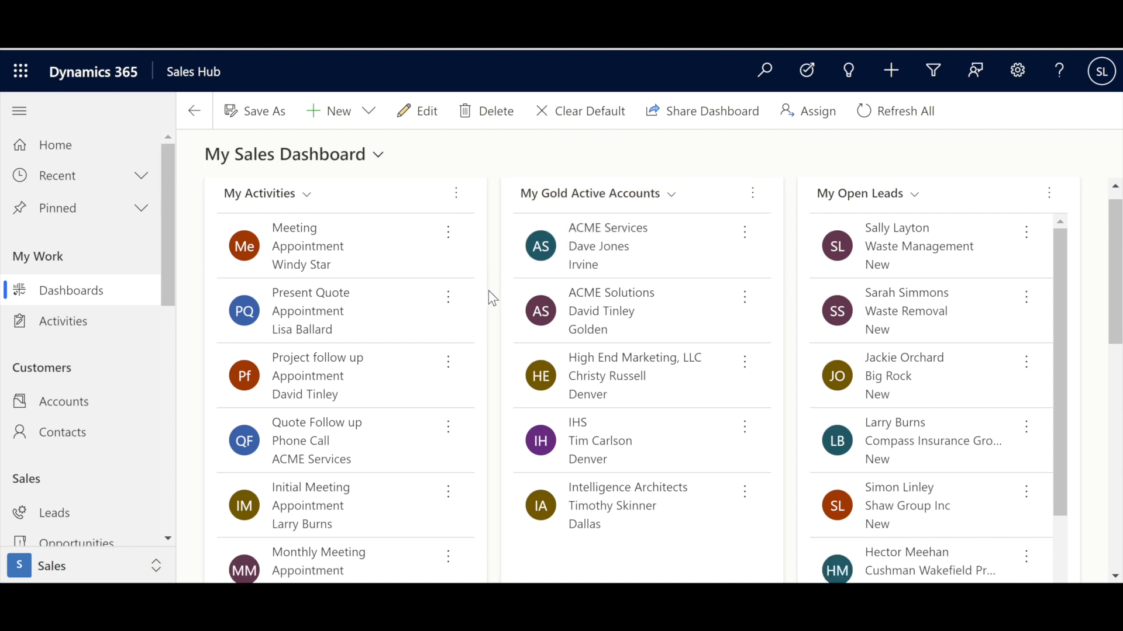
pyautogui.scroll(1, 488, 291)
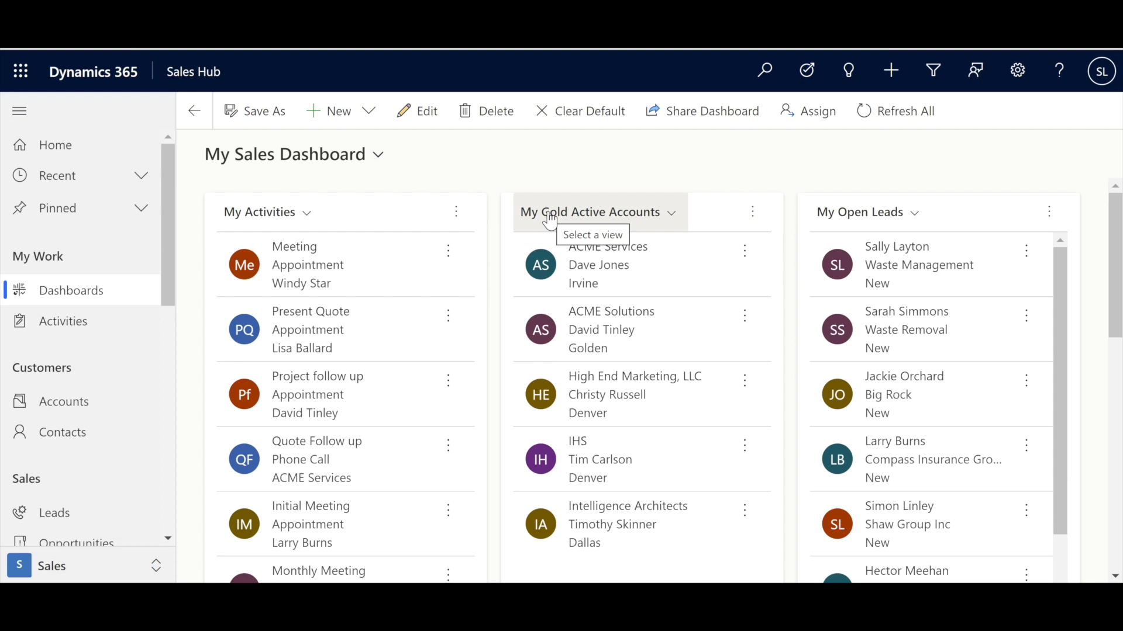
pyautogui.scroll(-2, 493, 293)
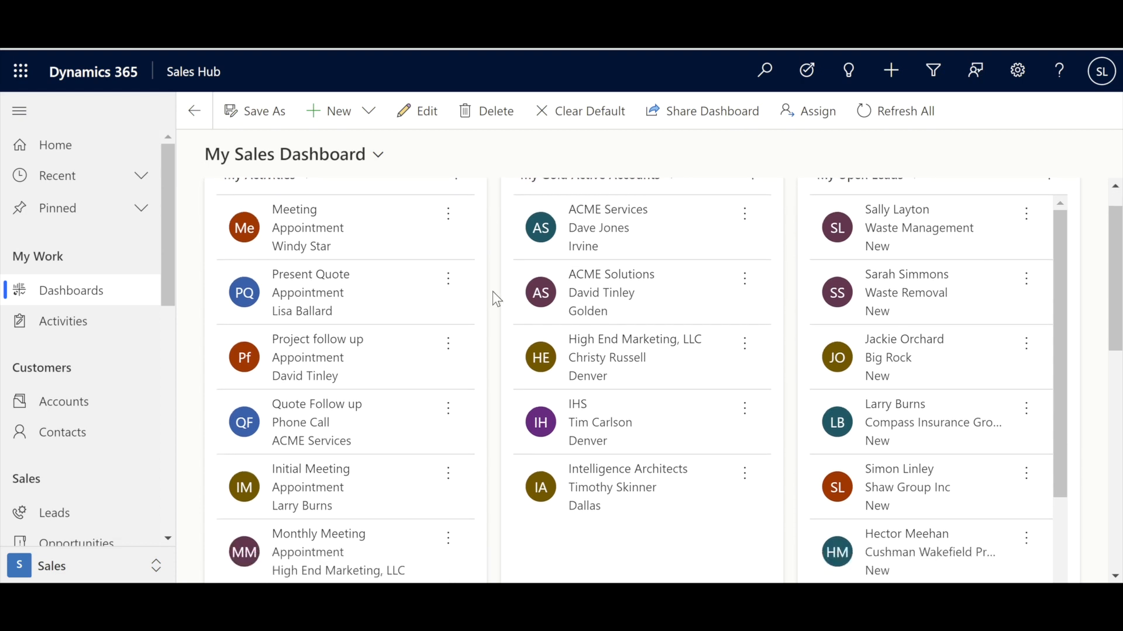
pyautogui.scroll(-5, 492, 293)
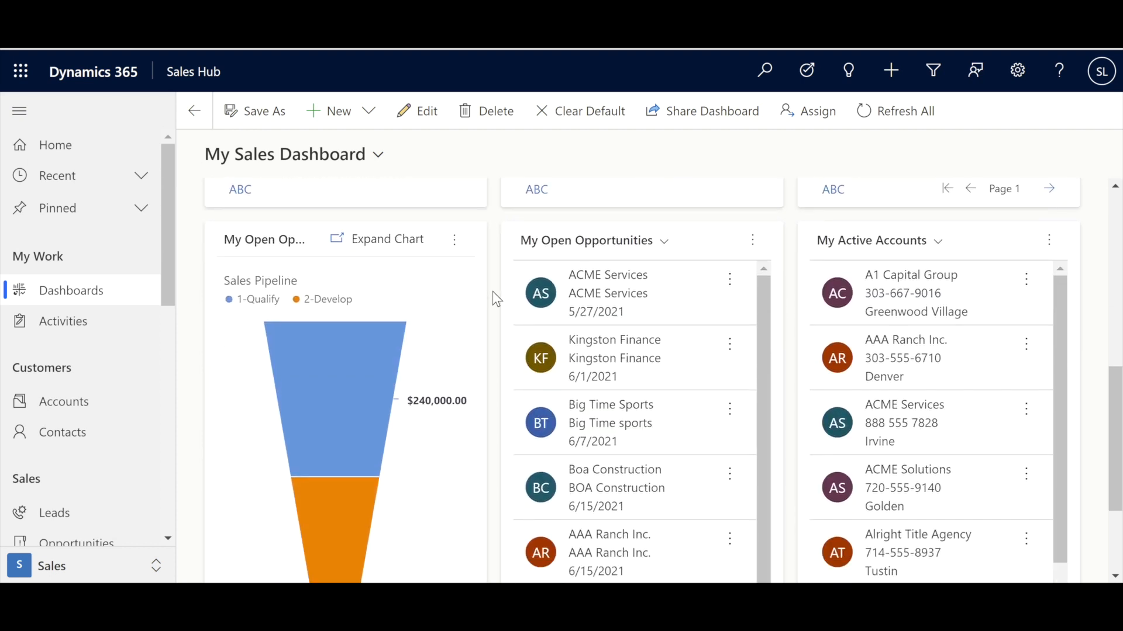
pyautogui.click(460, 242)
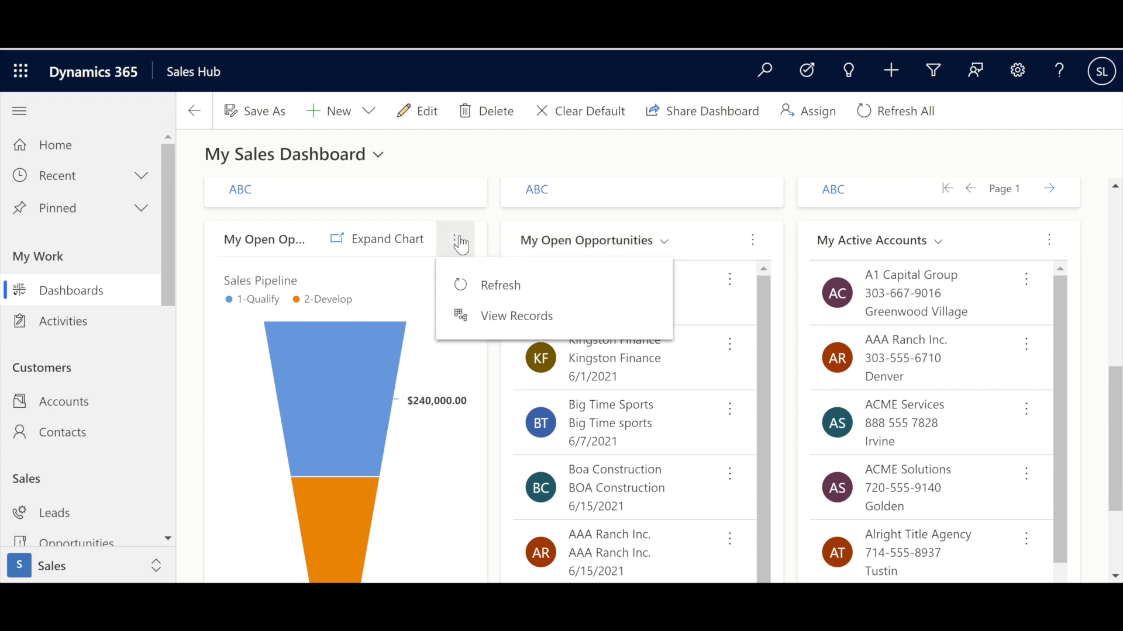
pyautogui.click(513, 319)
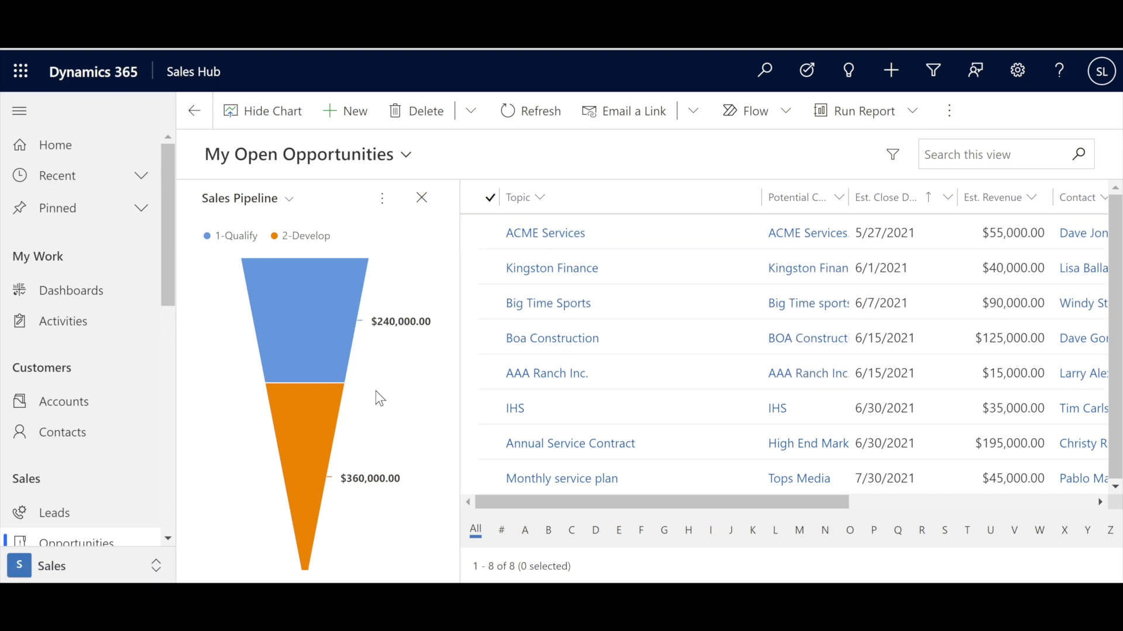
# Go back to the sales dashboard and open the Shaw Group Inc lead from the My Open Leads list
pyautogui.click(194, 114)
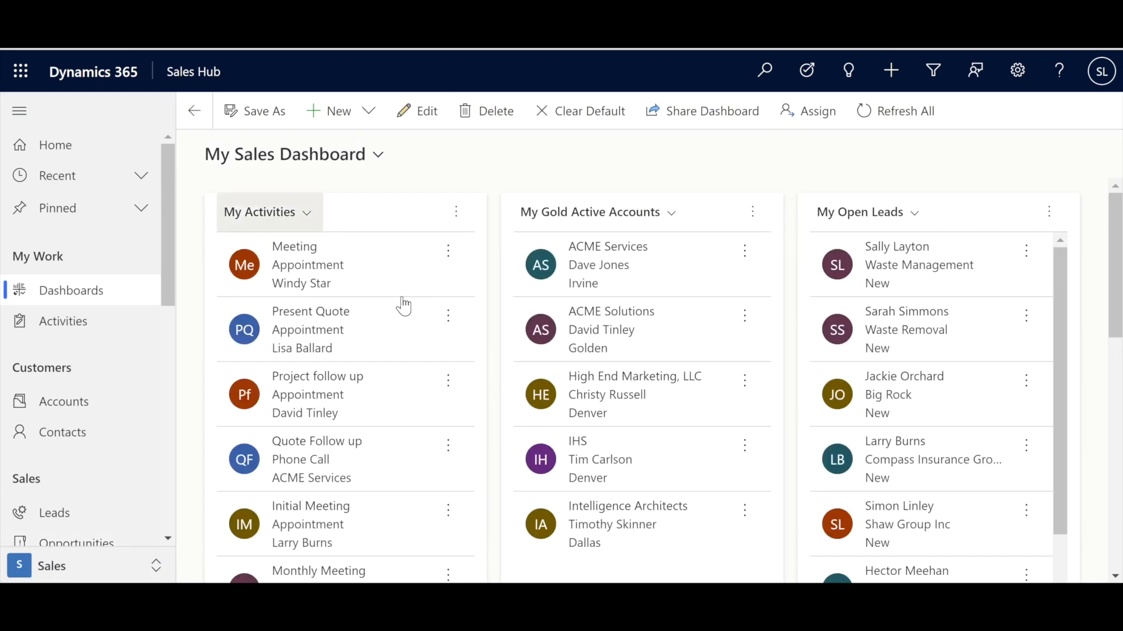
pyautogui.scroll(-1, 490, 399)
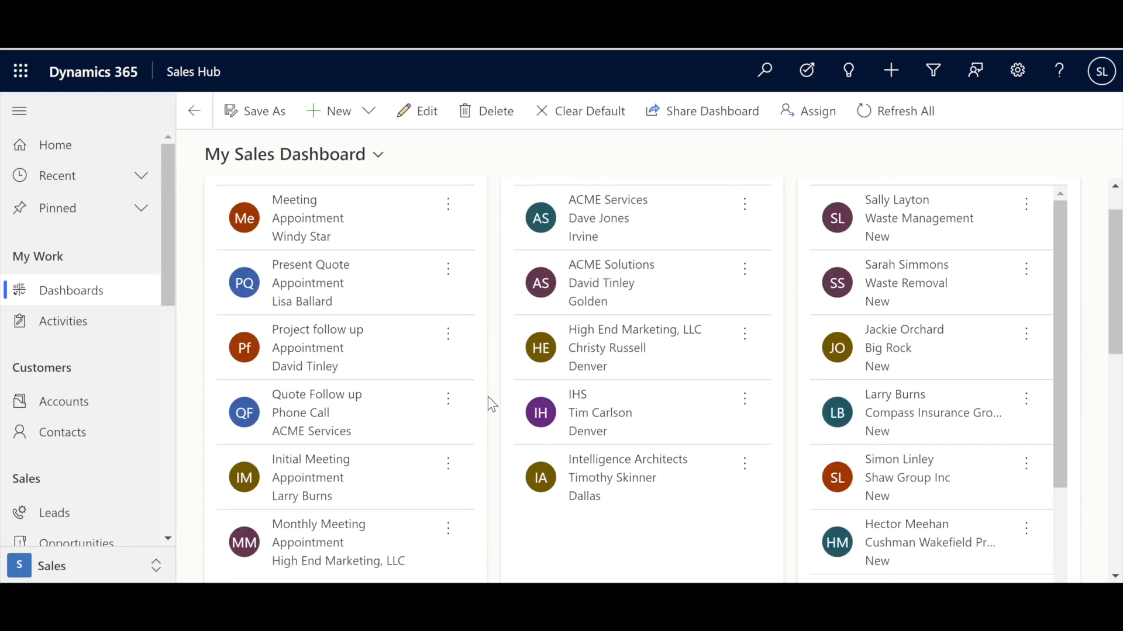
pyautogui.scroll(-6, 488, 398)
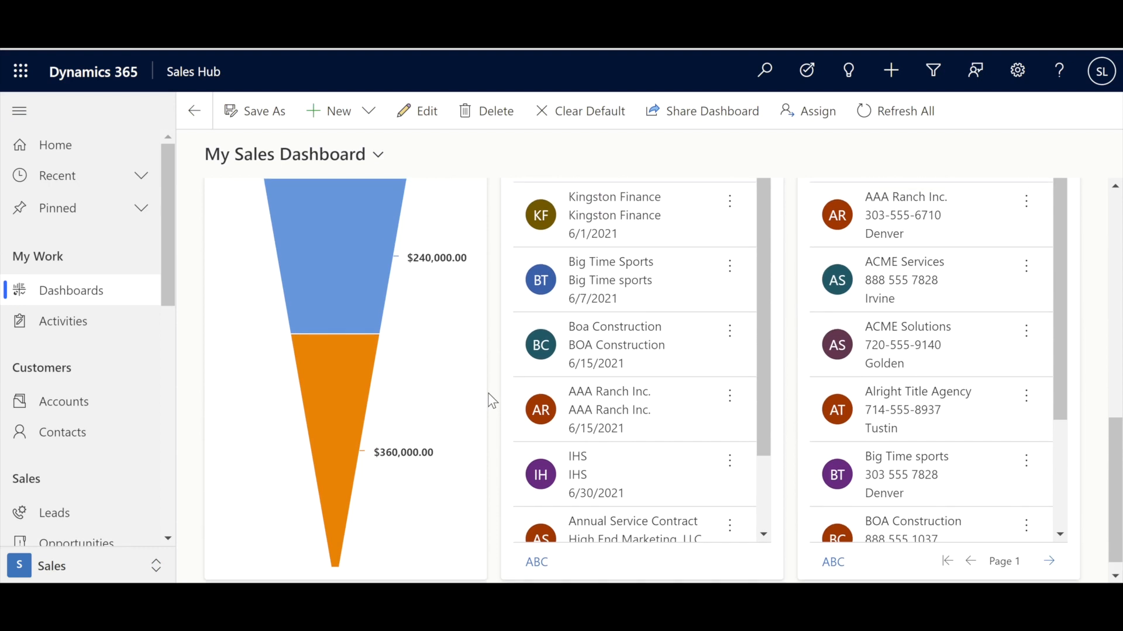
pyautogui.scroll(3, 490, 402)
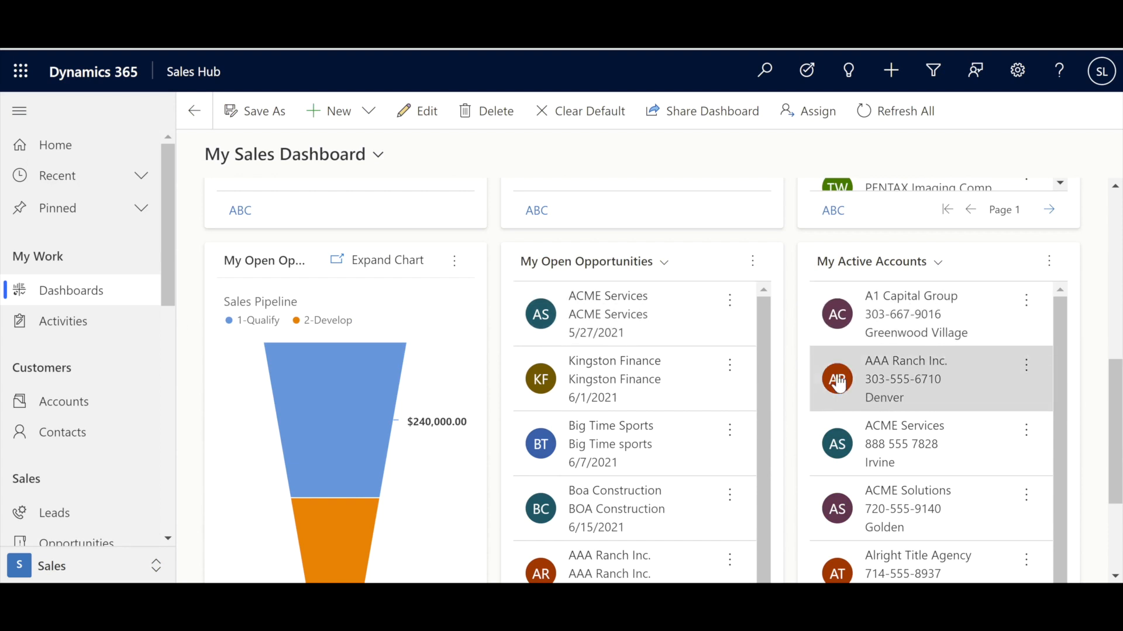
pyautogui.scroll(1, 796, 365)
pyautogui.scroll(5, 796, 365)
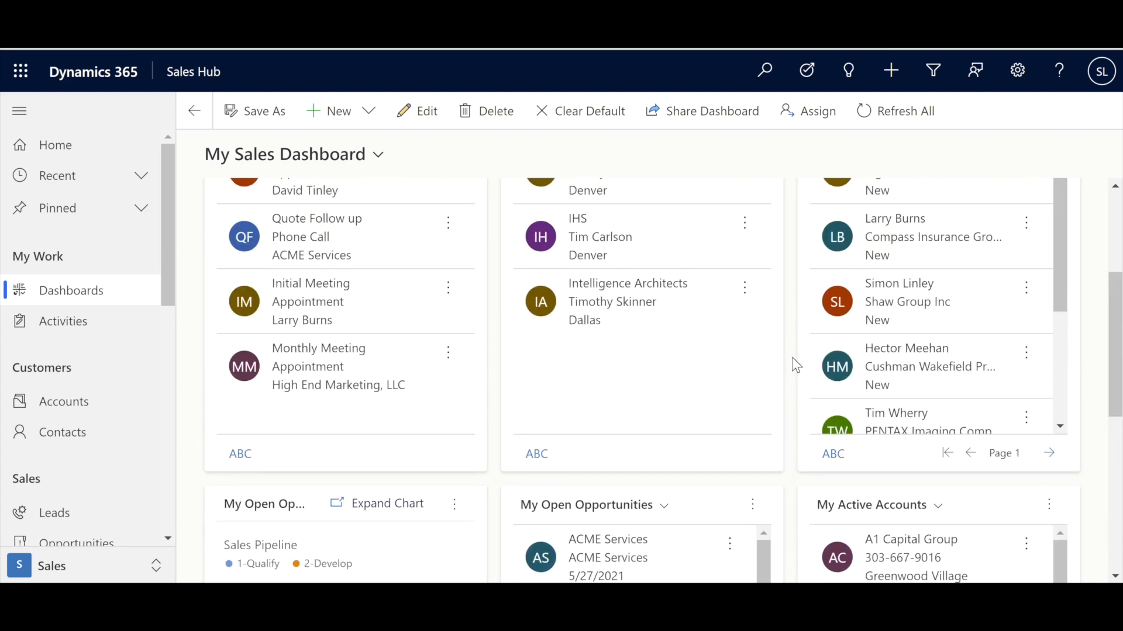
pyautogui.scroll(-5, 796, 365)
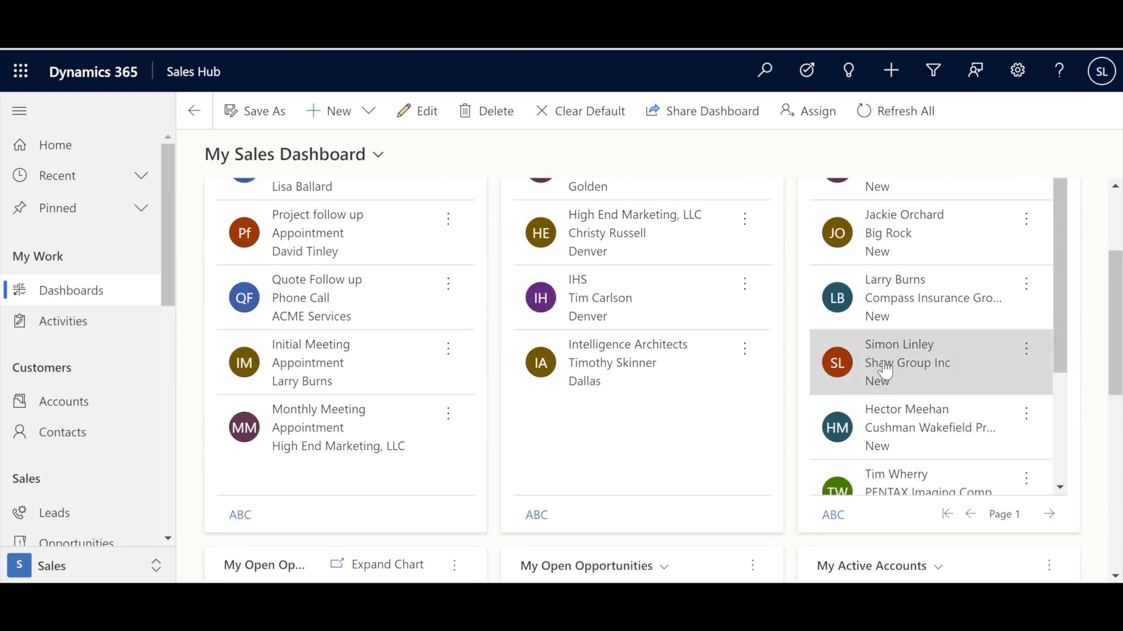
pyautogui.click(884, 371)
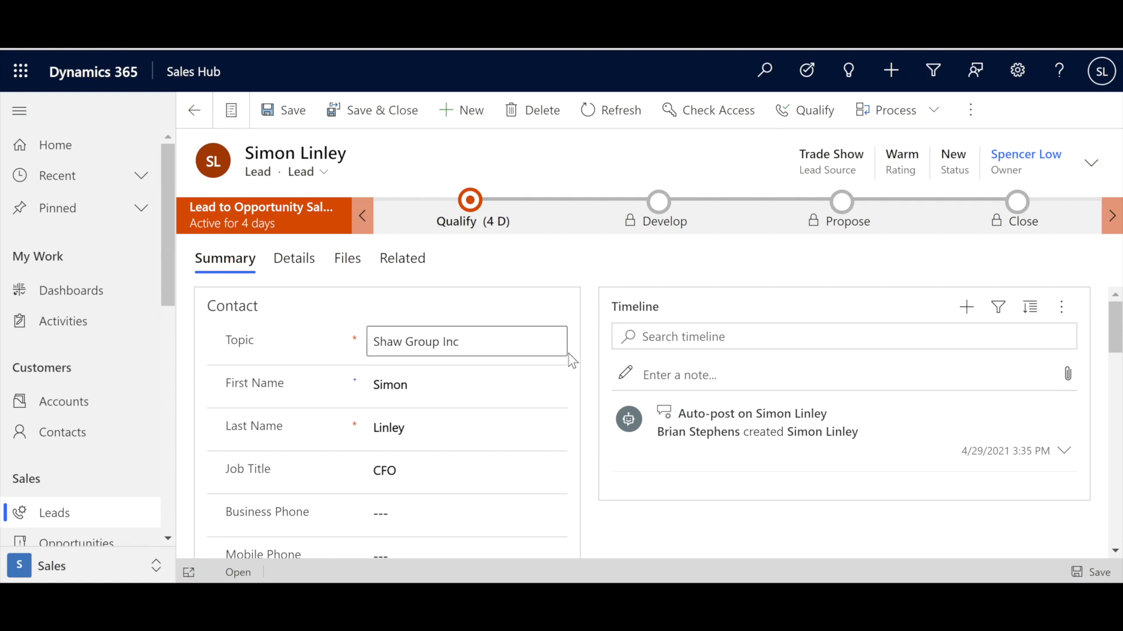
pyautogui.scroll(-1, 584, 368)
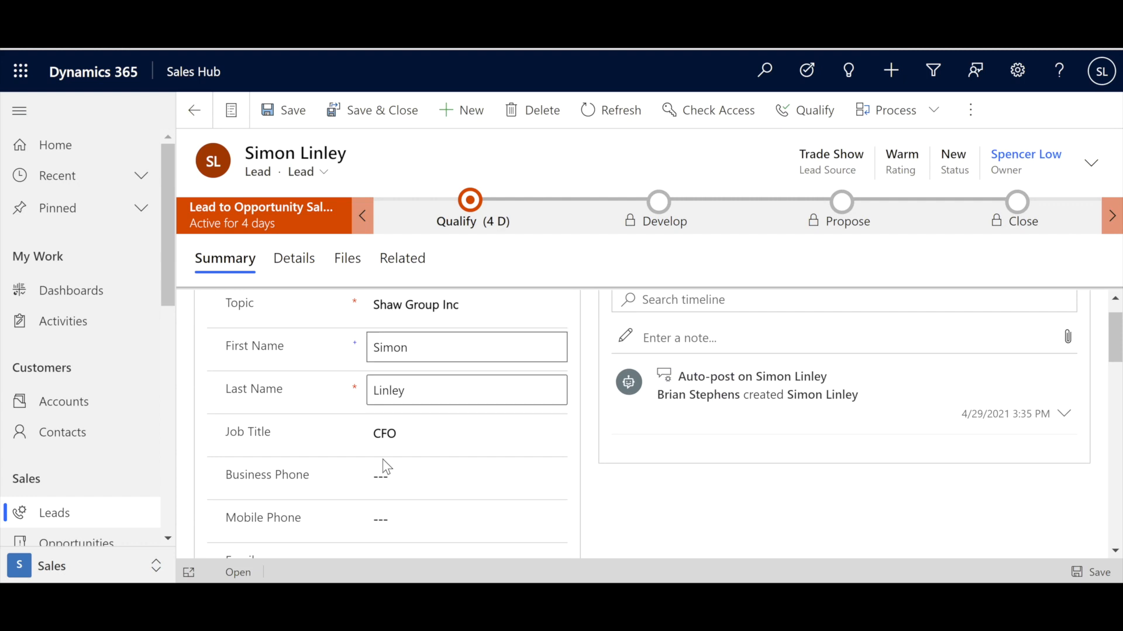
pyautogui.scroll(1, 582, 433)
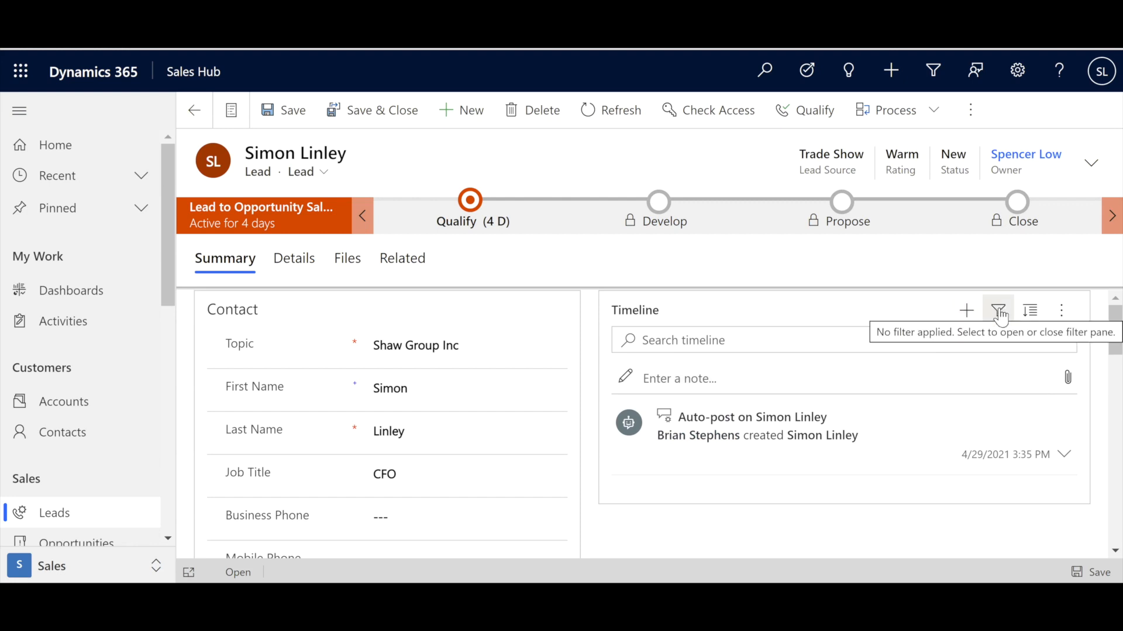
# Add a phone call activity to the lead's timeline with the subject Initial Call
pyautogui.click(966, 313)
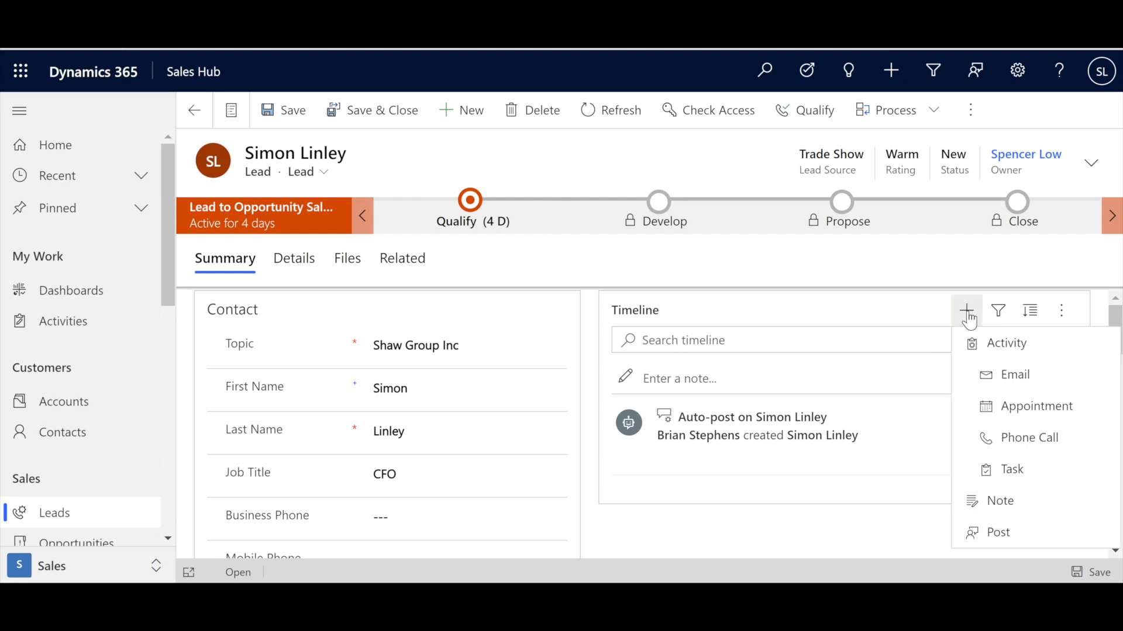
pyautogui.click(1025, 442)
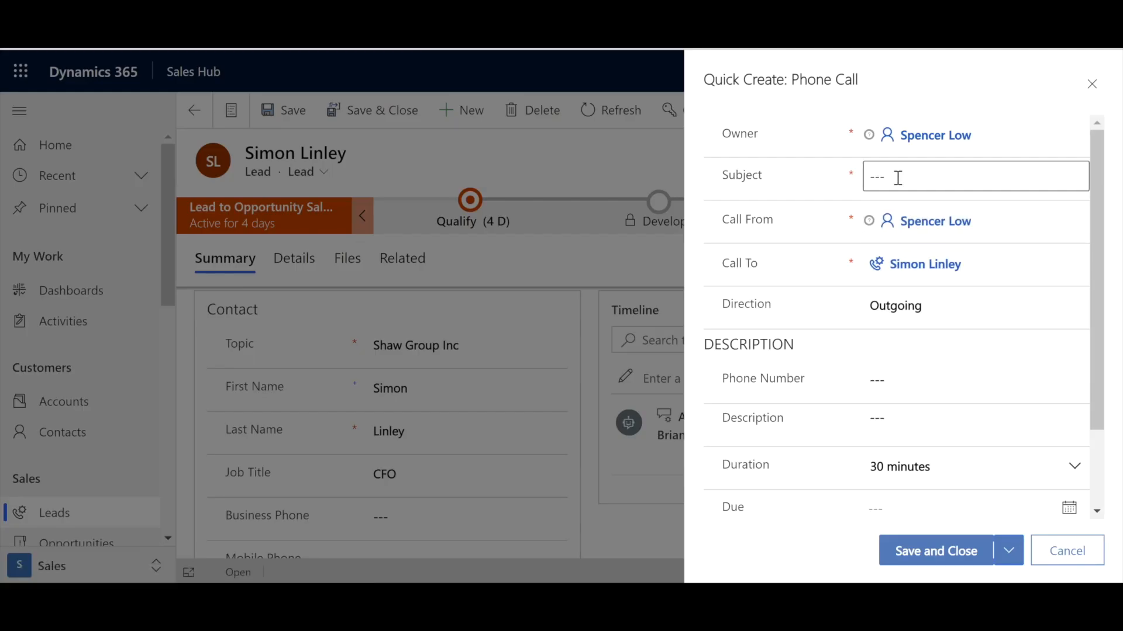
pyautogui.click(898, 178)
pyautogui.write('Initial Call')
# Enter the lead's phone number and the description First Call, then save and close the phone call activity
pyautogui.click(902, 381)
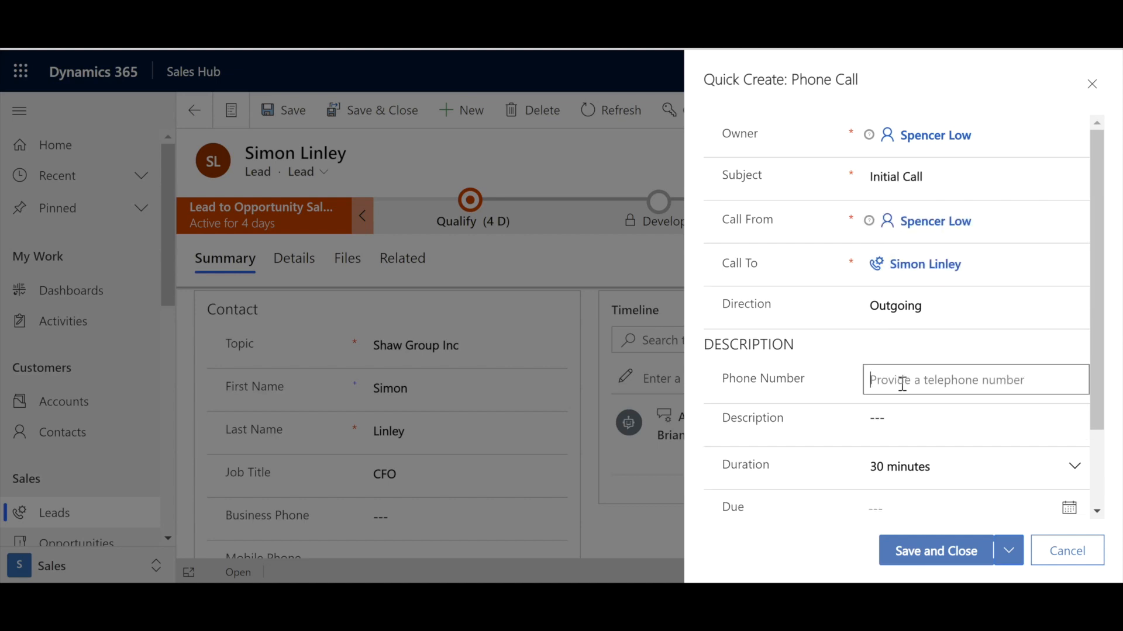
pyautogui.write('8')
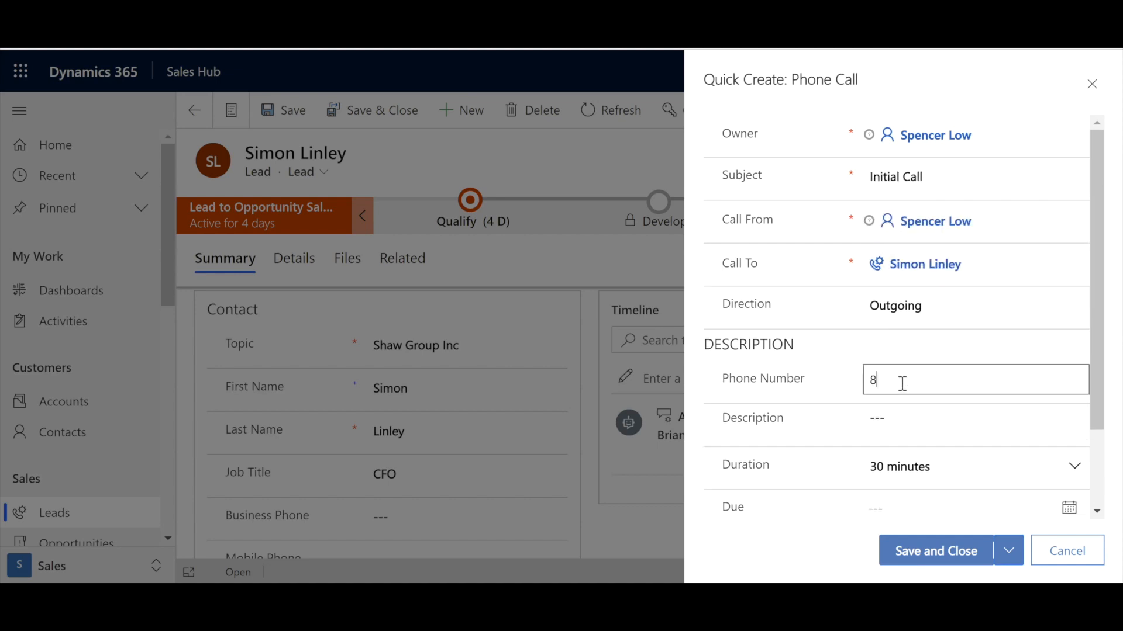
pyautogui.write('00-555-1803')
pyautogui.click(909, 428)
pyautogui.write('First Call')
pyautogui.moveTo(1098, 413); pyautogui.dragTo(1110, 392)
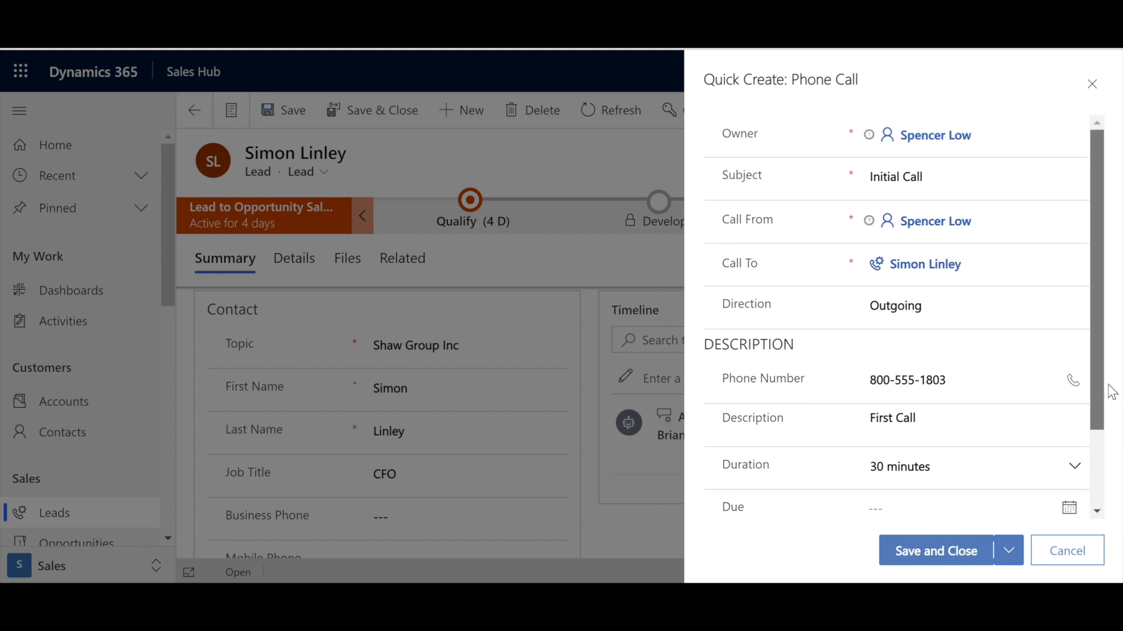
pyautogui.click(969, 561)
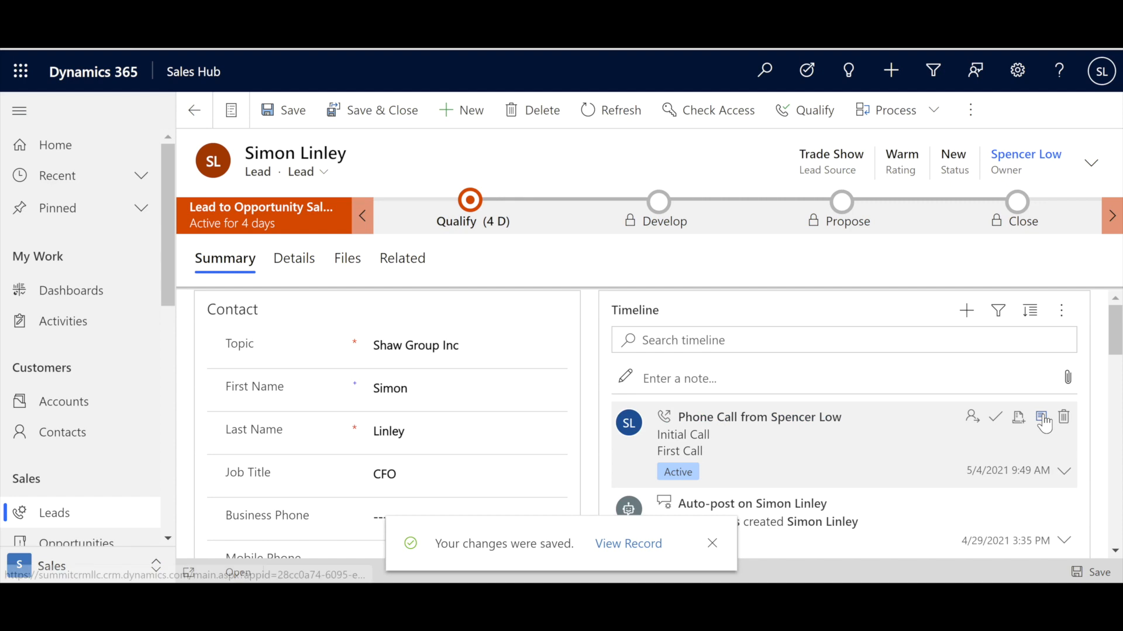
# Close the Initial Call phone call in the lead's timeline with the state Completed and status Made
pyautogui.click(998, 415)
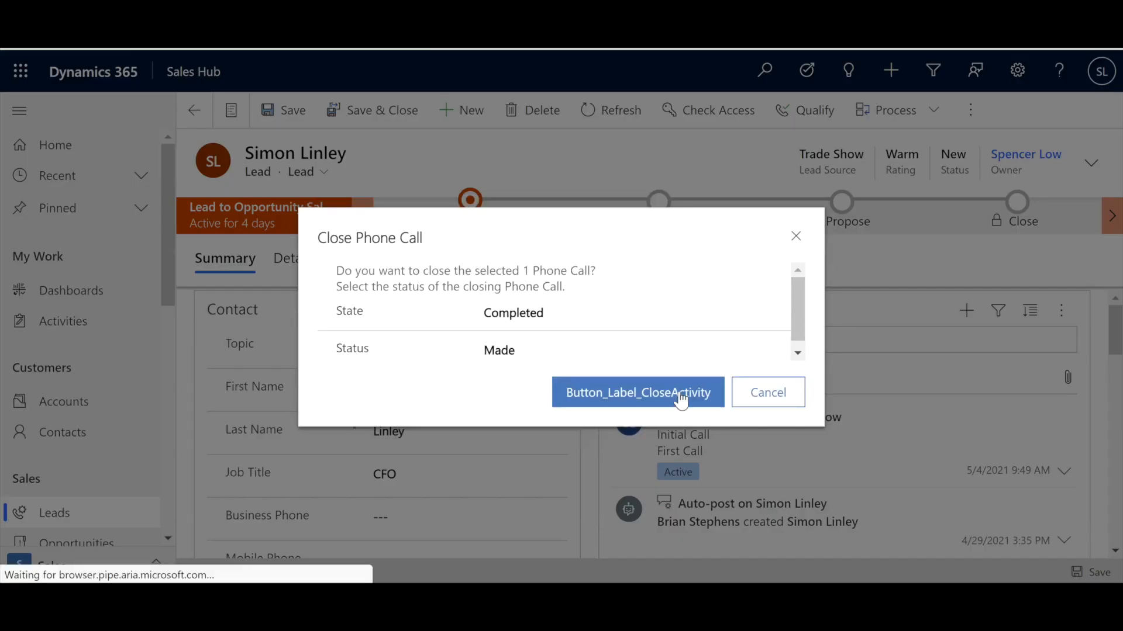
pyautogui.click(672, 395)
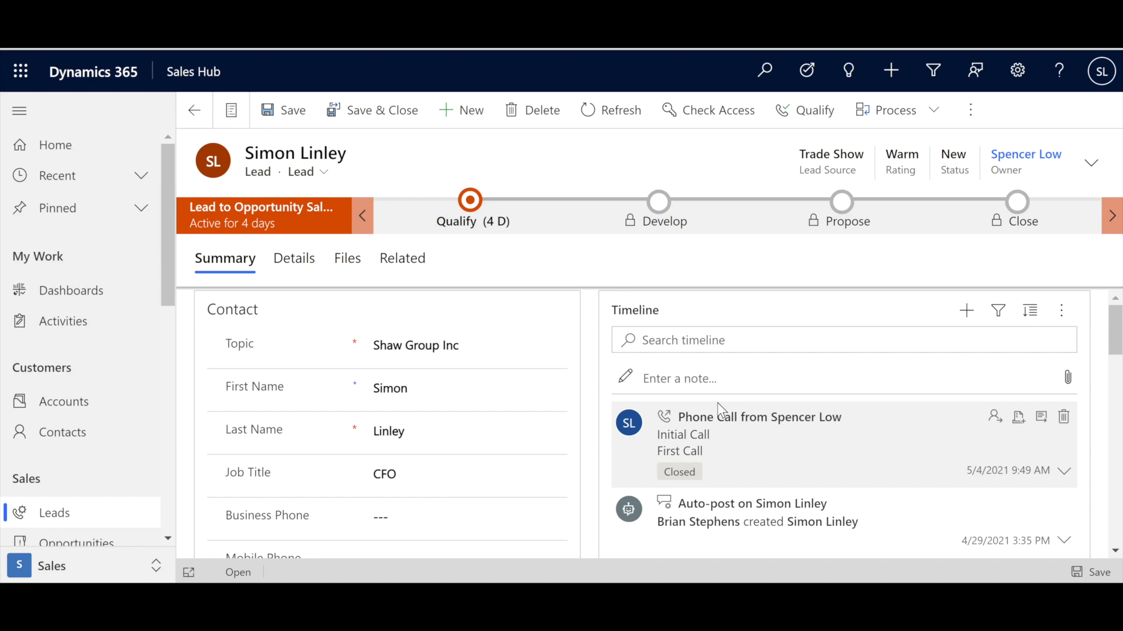
pyautogui.scroll(-1, 590, 447)
pyautogui.scroll(-3, 587, 443)
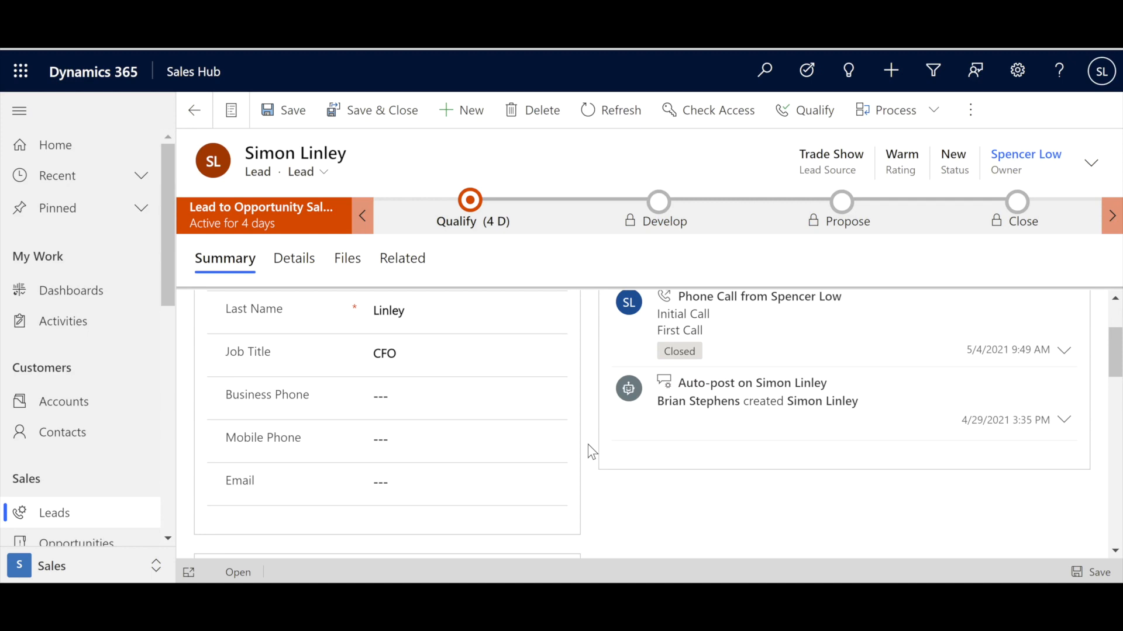
pyautogui.scroll(4, 592, 451)
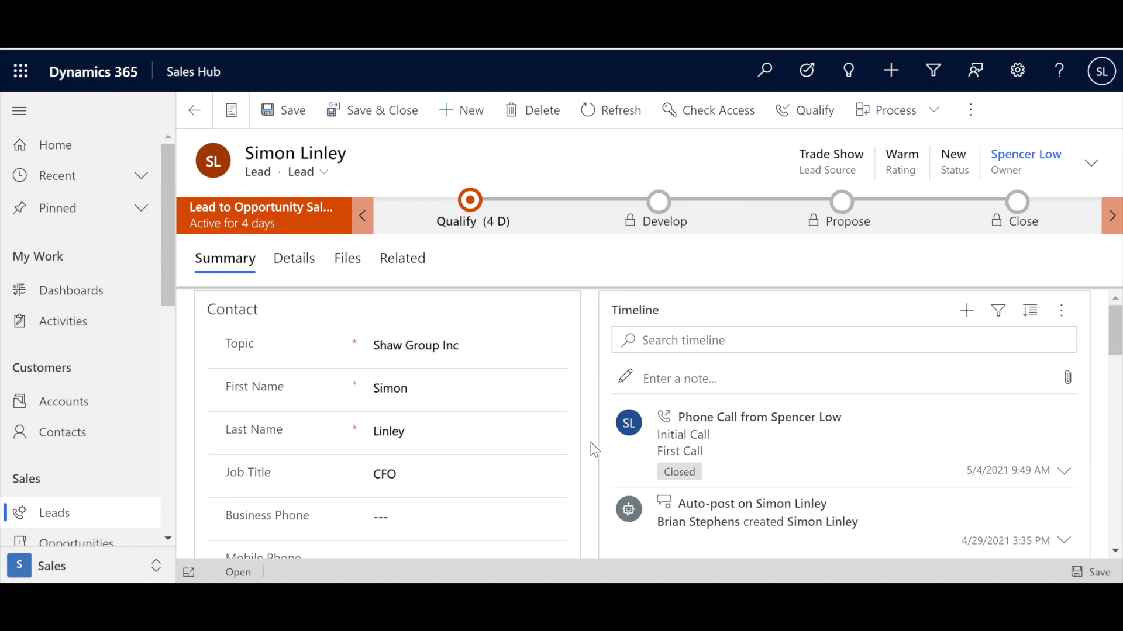
# Set the Value Score in the lead's details to Bronze
pyautogui.click(297, 271)
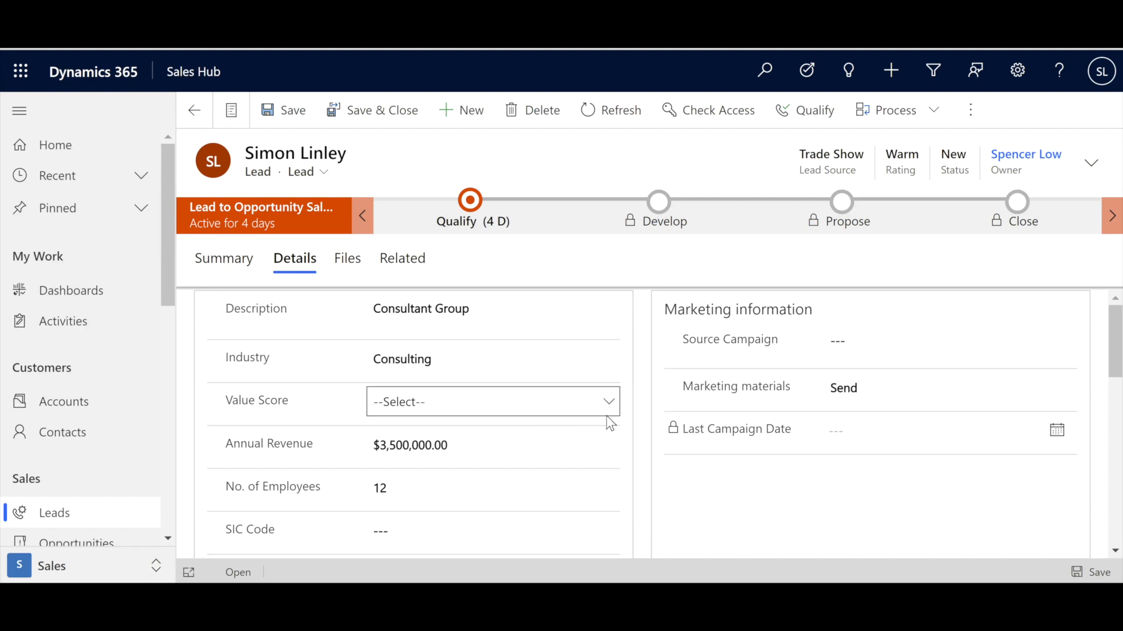
pyautogui.scroll(-1, 642, 420)
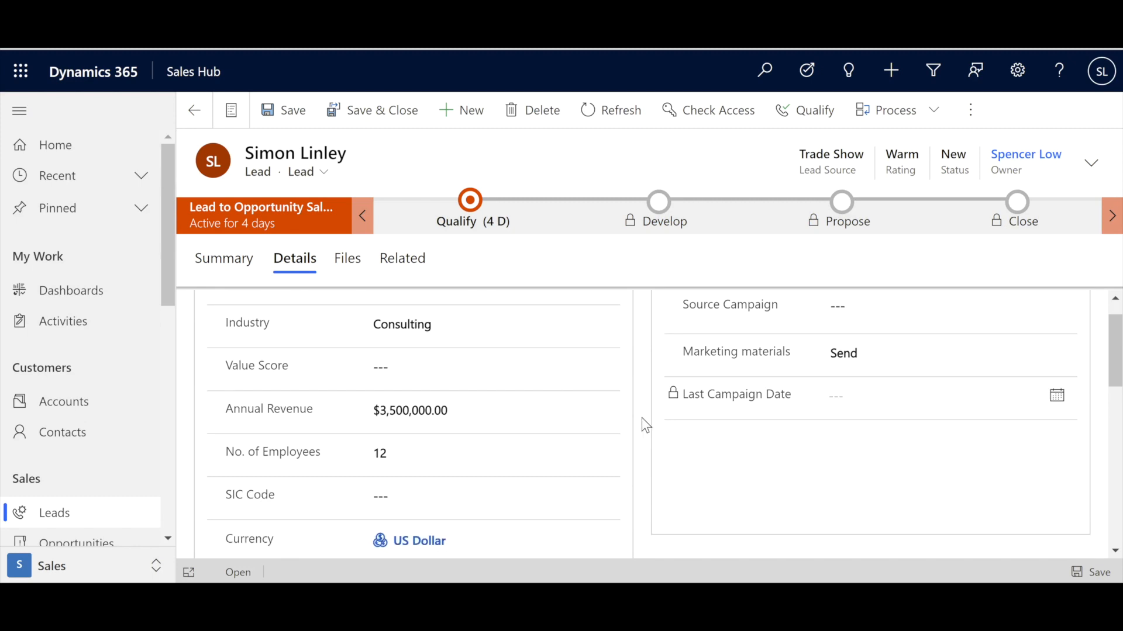
pyautogui.click(404, 365)
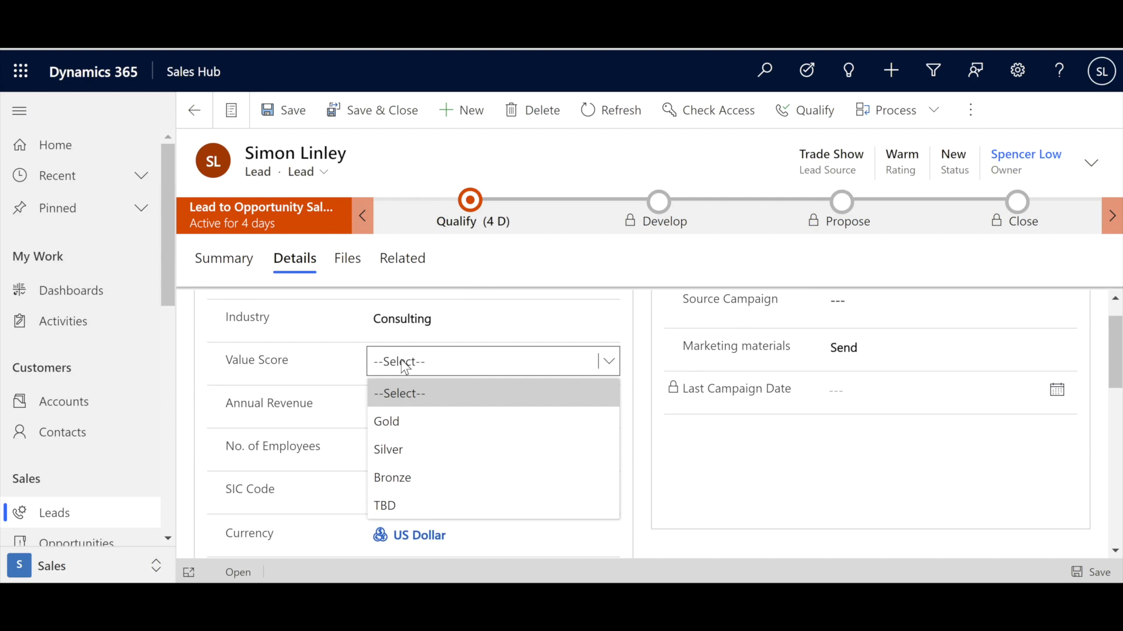
pyautogui.click(411, 478)
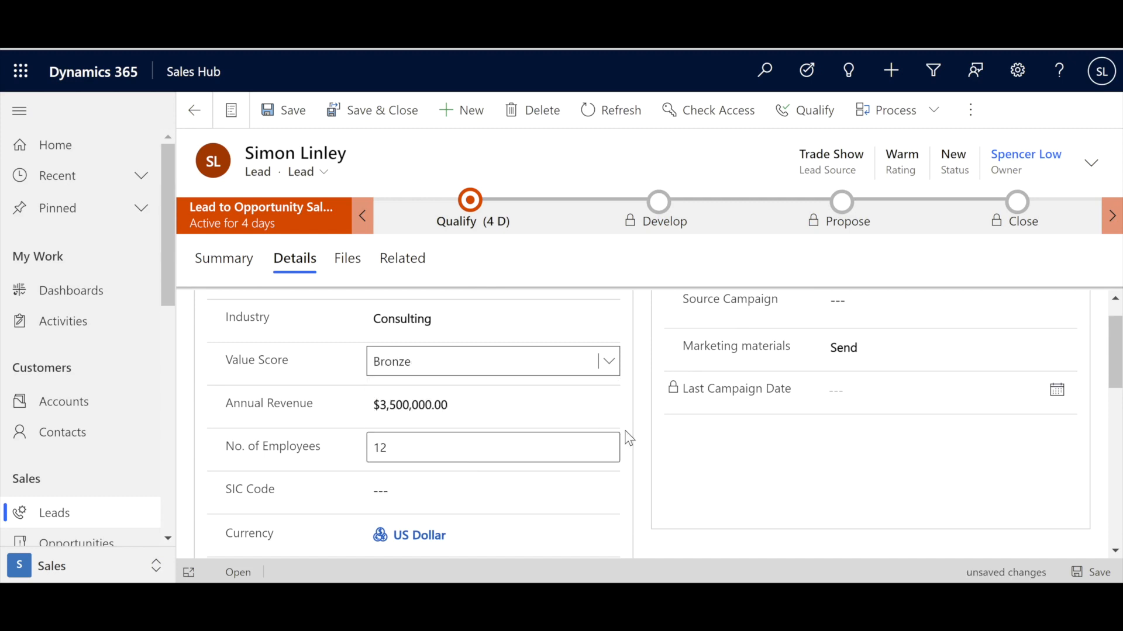
pyautogui.click(642, 419)
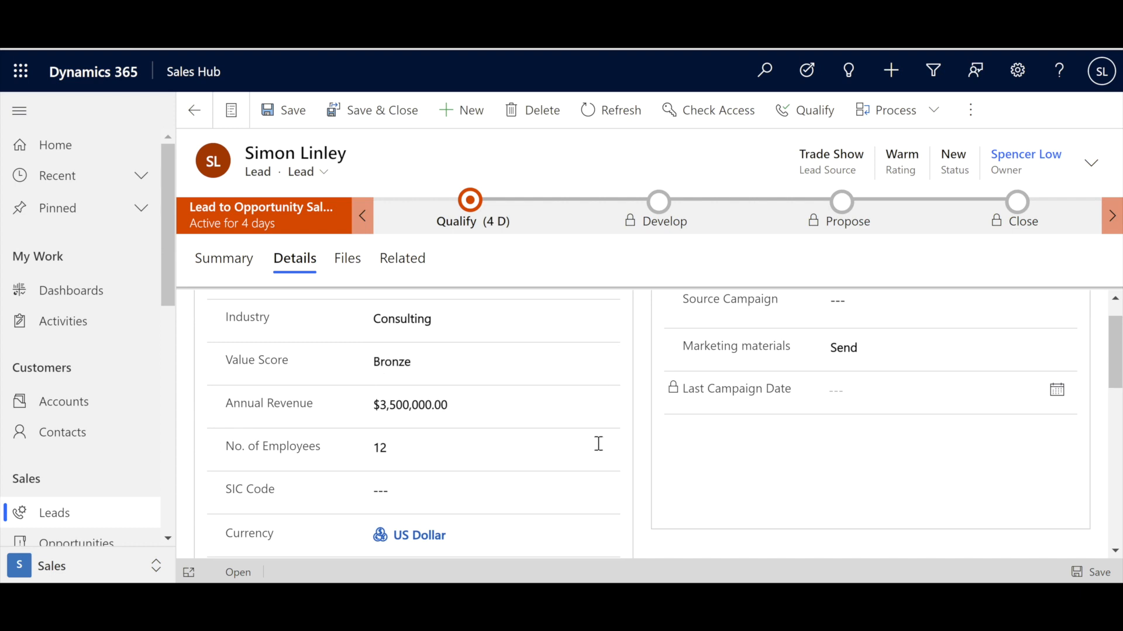
pyautogui.scroll(-1, 643, 473)
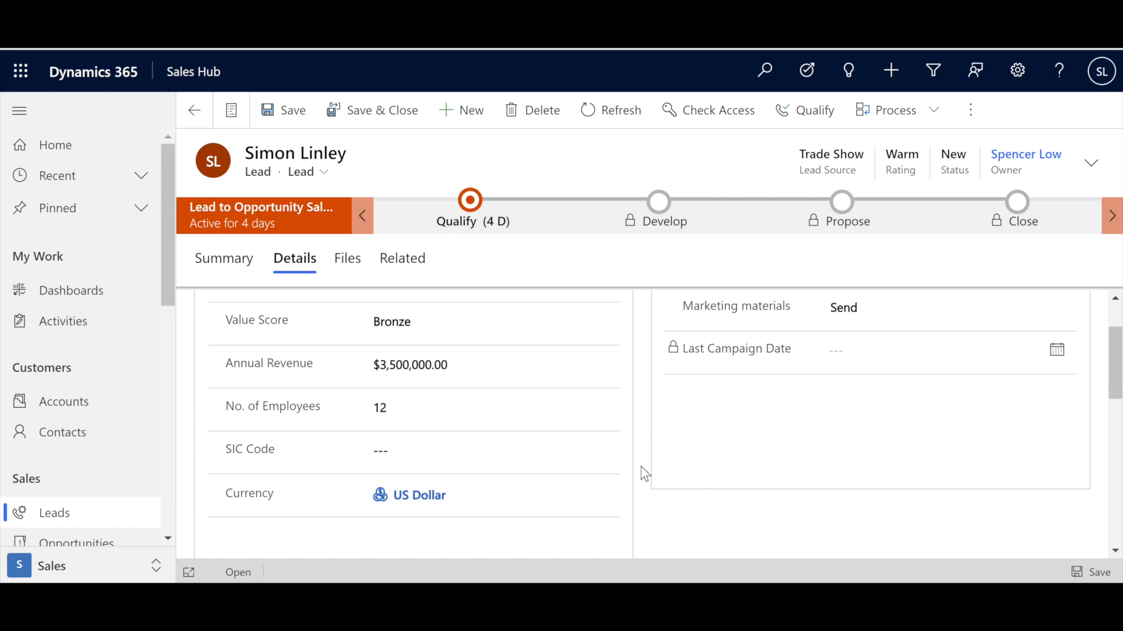
pyautogui.scroll(2, 644, 472)
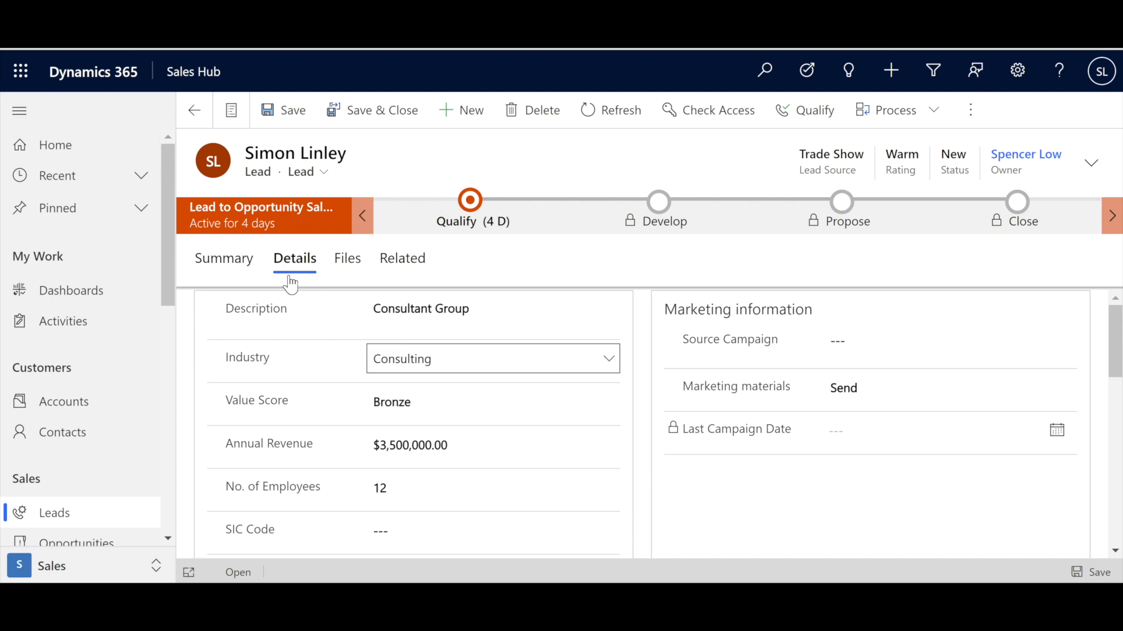
# Return to the lead's summary and qualify the Shaw Group Inc lead into an opportunity
pyautogui.click(212, 260)
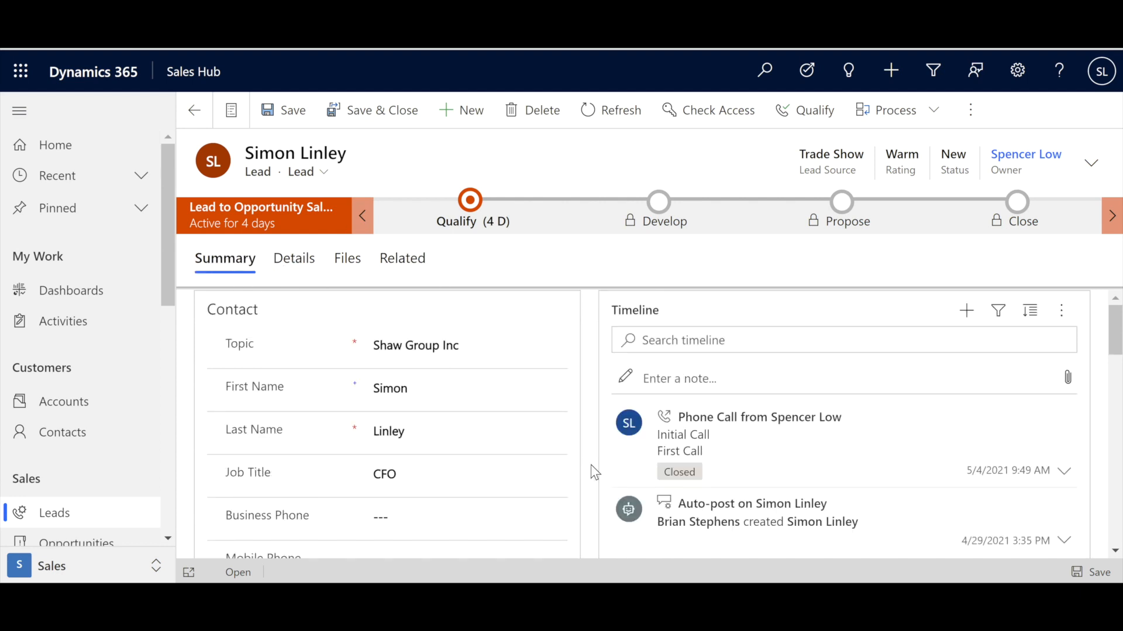
pyautogui.scroll(-3, 595, 471)
pyautogui.scroll(-3, 593, 473)
pyautogui.scroll(1, 591, 471)
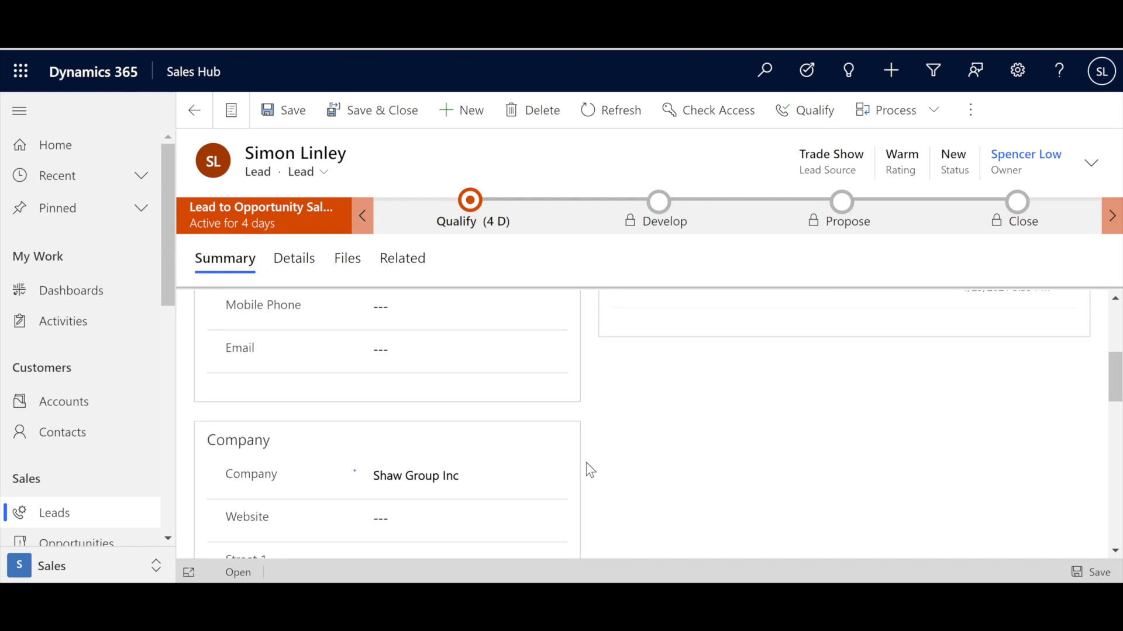
pyautogui.scroll(4, 591, 471)
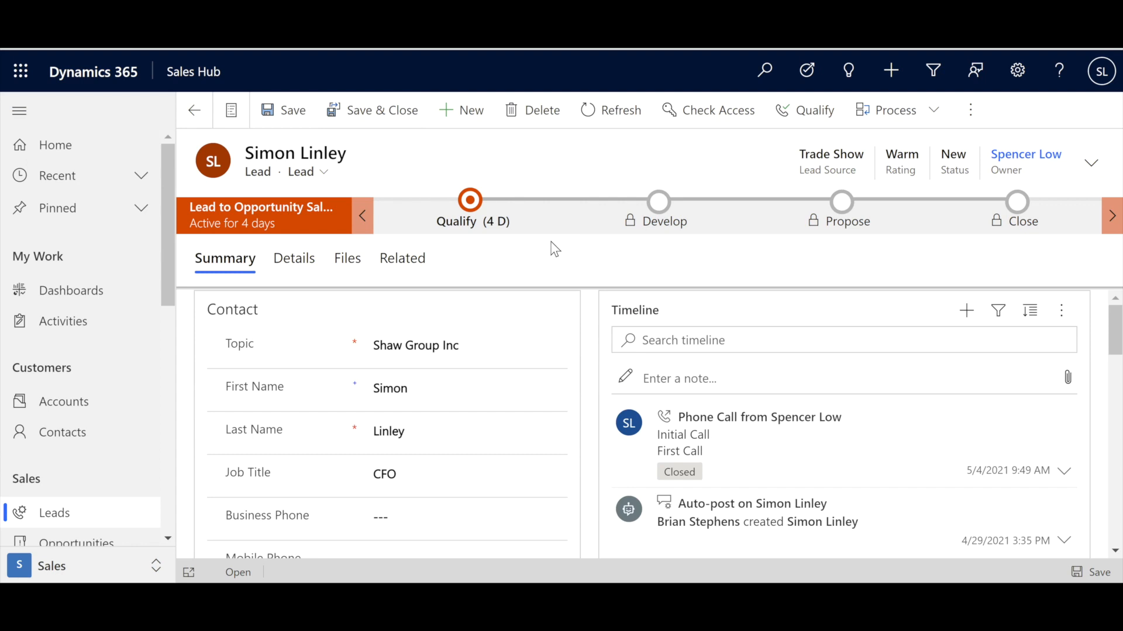
pyautogui.click(794, 111)
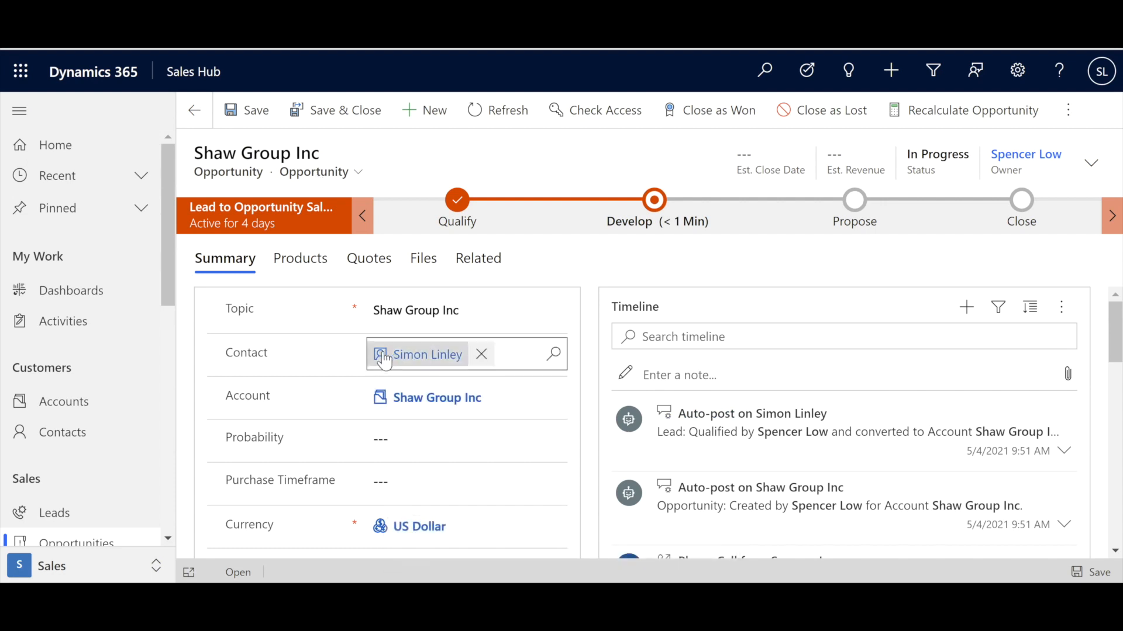
pyautogui.moveTo(384, 359)
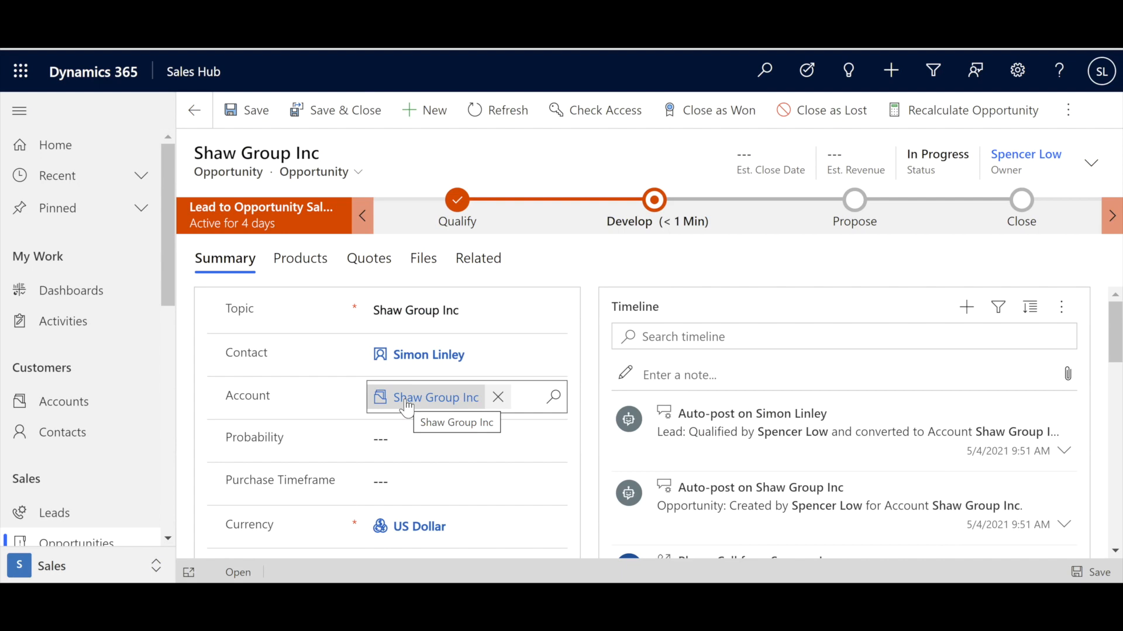
pyautogui.moveTo(264, 400)
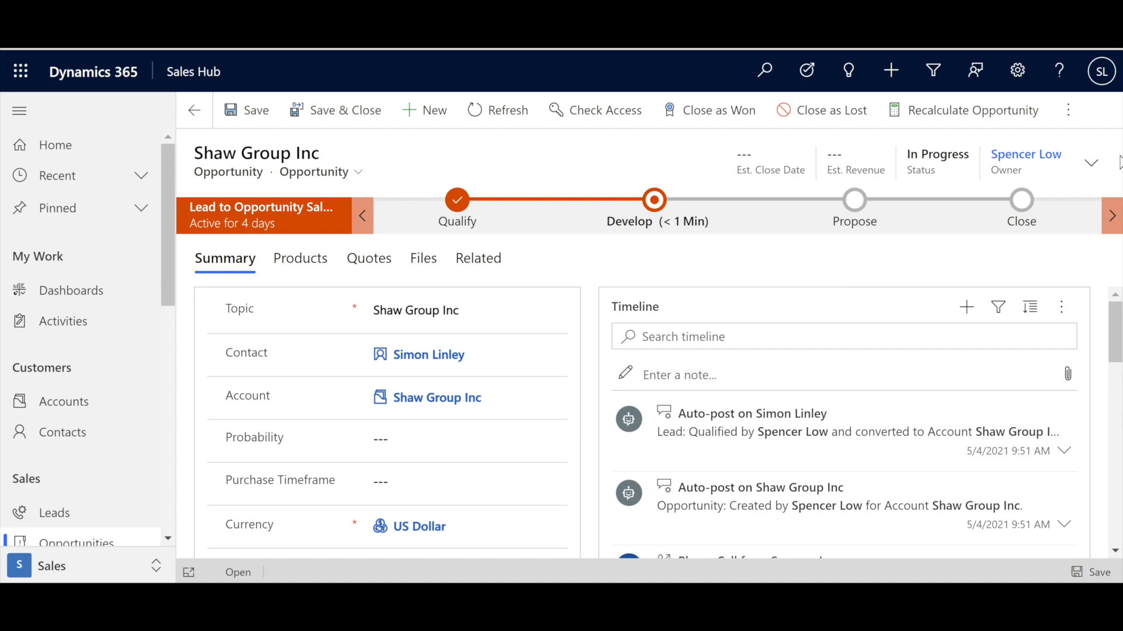
# Set the opportunity's estimated close date to 6/30/2021 and its estimated revenue to $6,000
pyautogui.click(1091, 162)
pyautogui.click(997, 216)
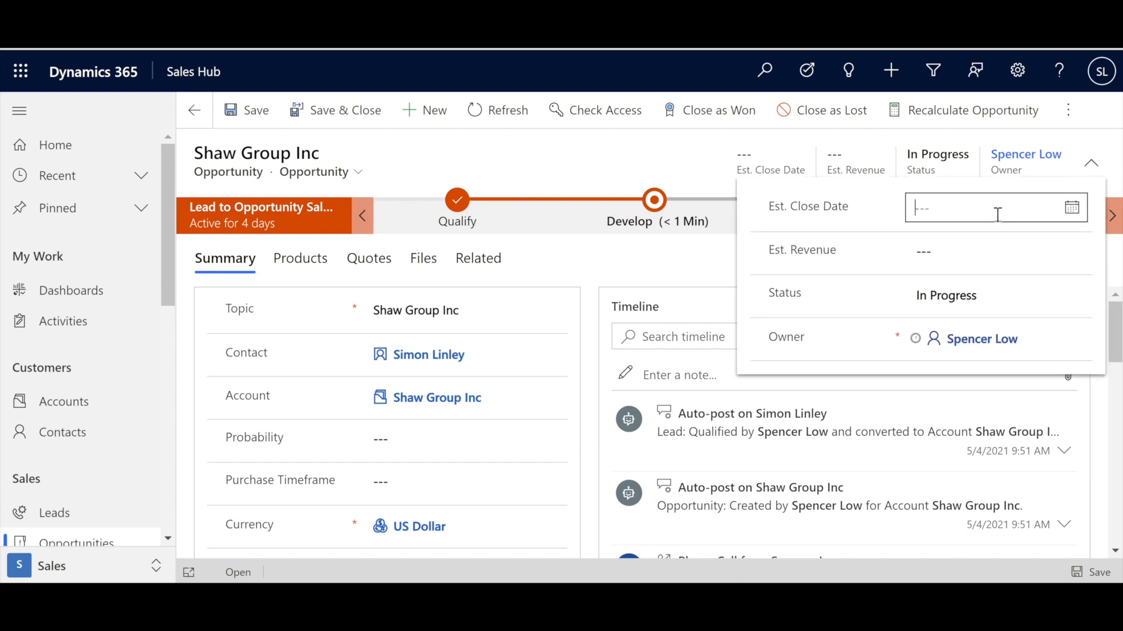
pyautogui.click(1071, 207)
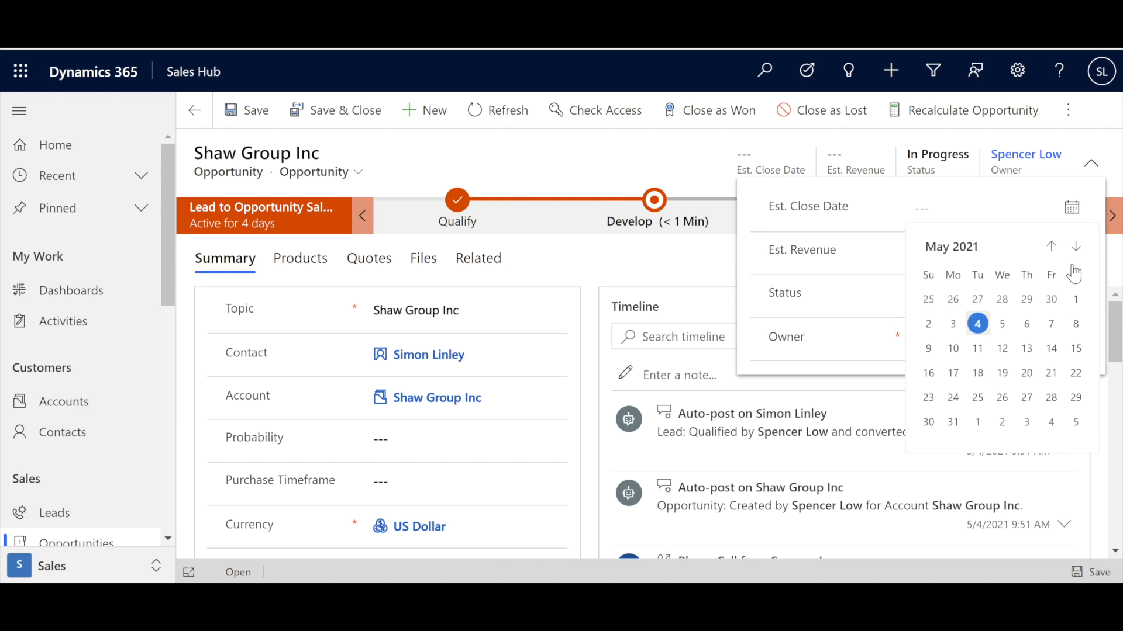
pyautogui.click(1076, 247)
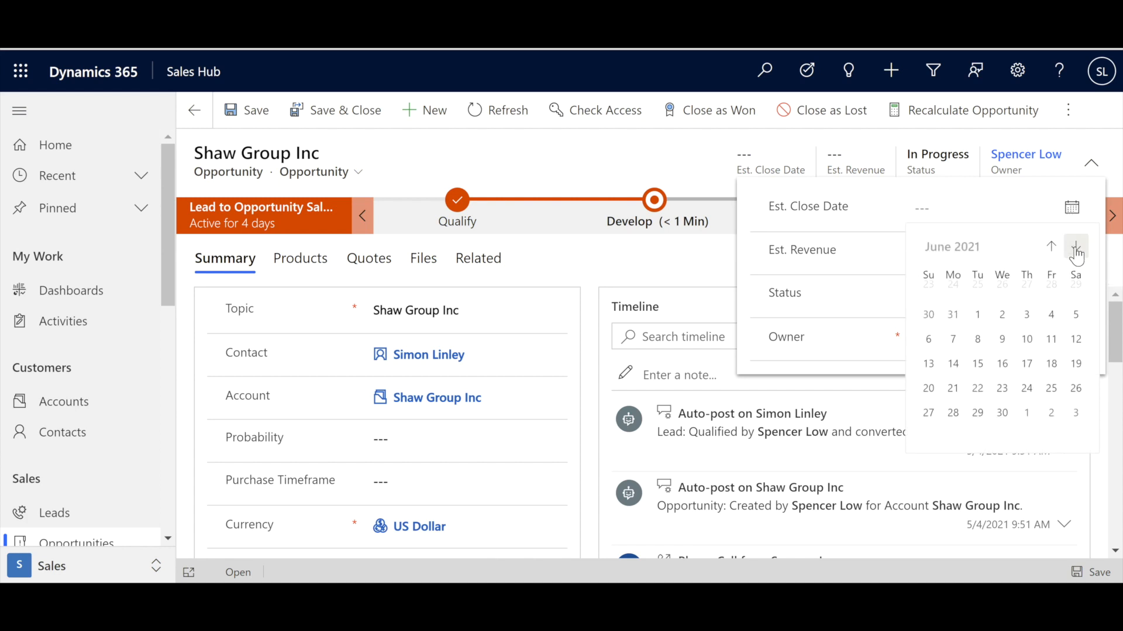
pyautogui.click(1001, 413)
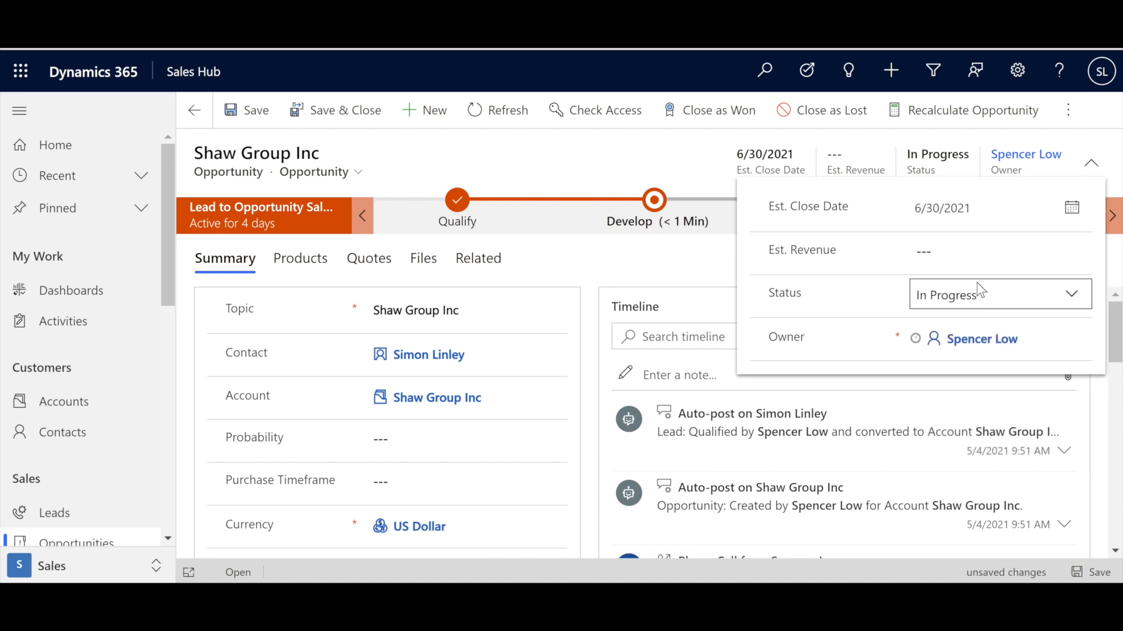
pyautogui.click(970, 249)
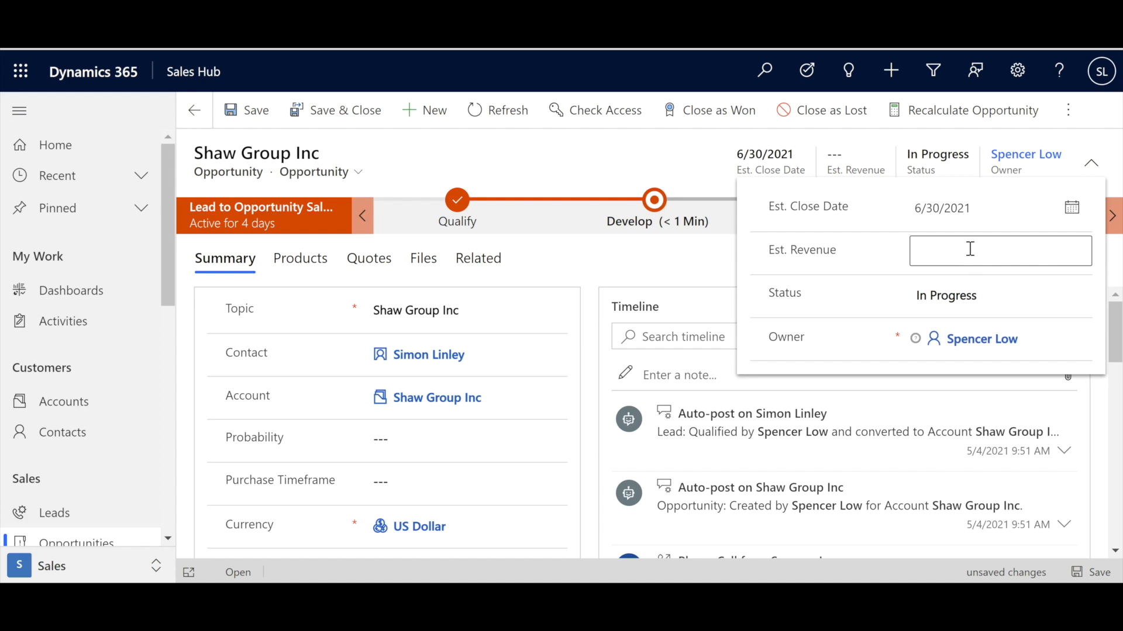
pyautogui.write('6')
pyautogui.write('000')
pyautogui.click(700, 171)
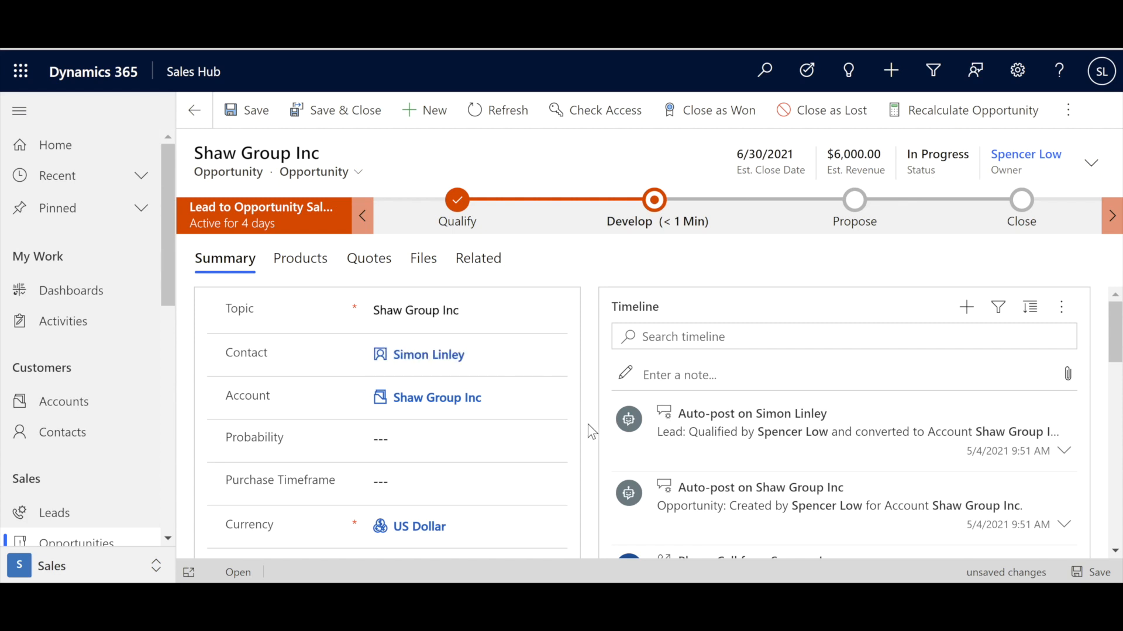
# Set the opportunity's probability to 75 and its purchase timeframe to Immediate
pyautogui.scroll(-1, 591, 431)
pyautogui.click(463, 406)
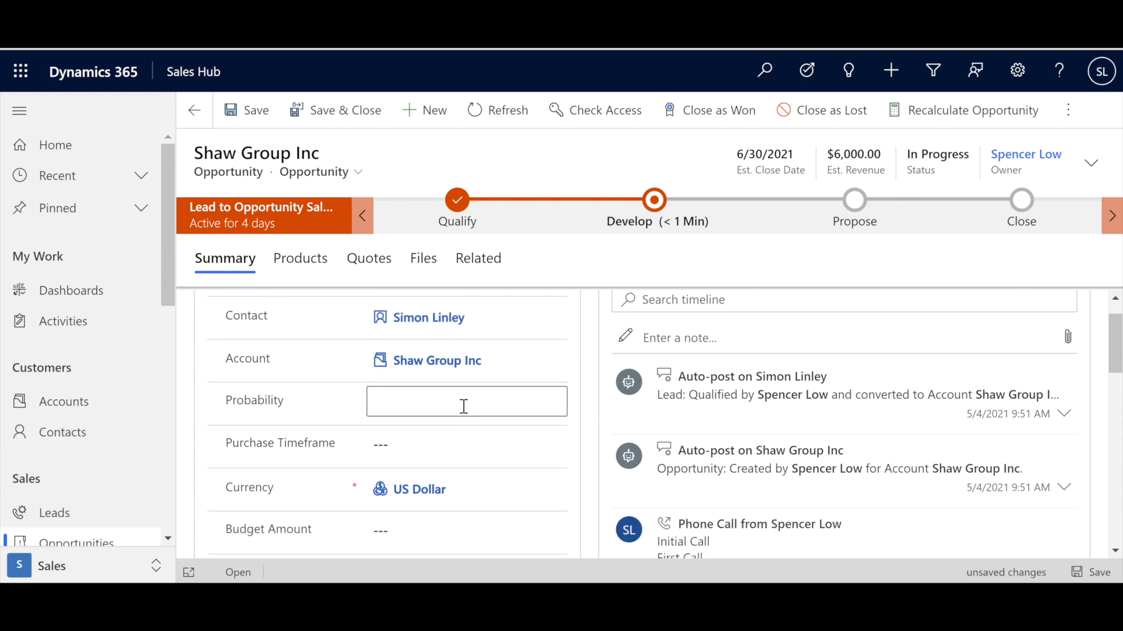
pyautogui.write('75')
pyautogui.click(446, 446)
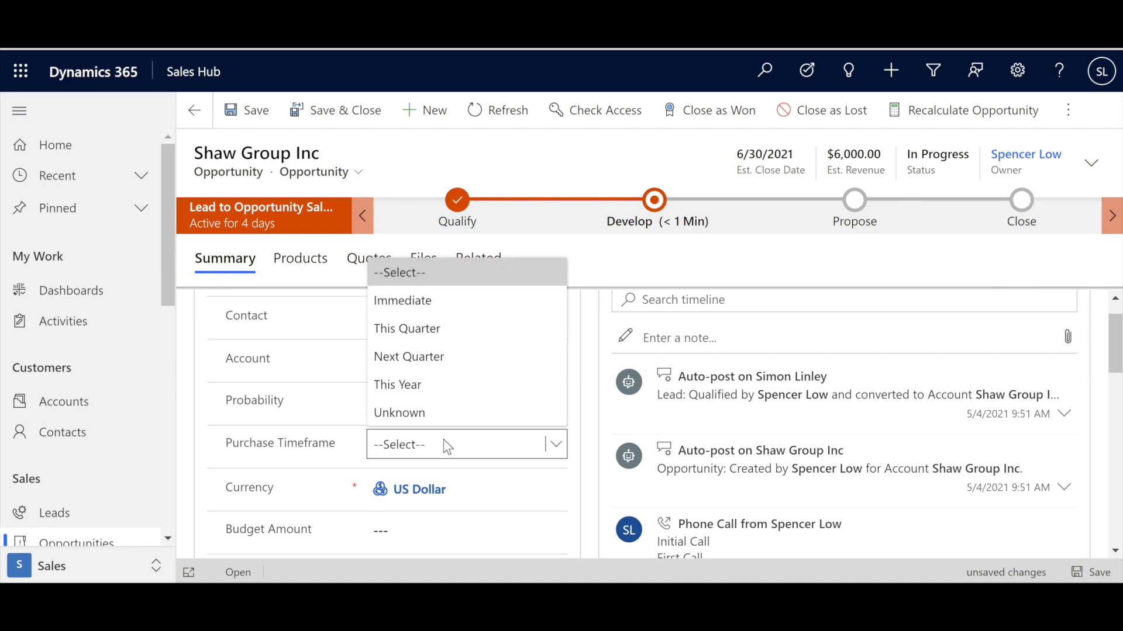
pyautogui.click(446, 310)
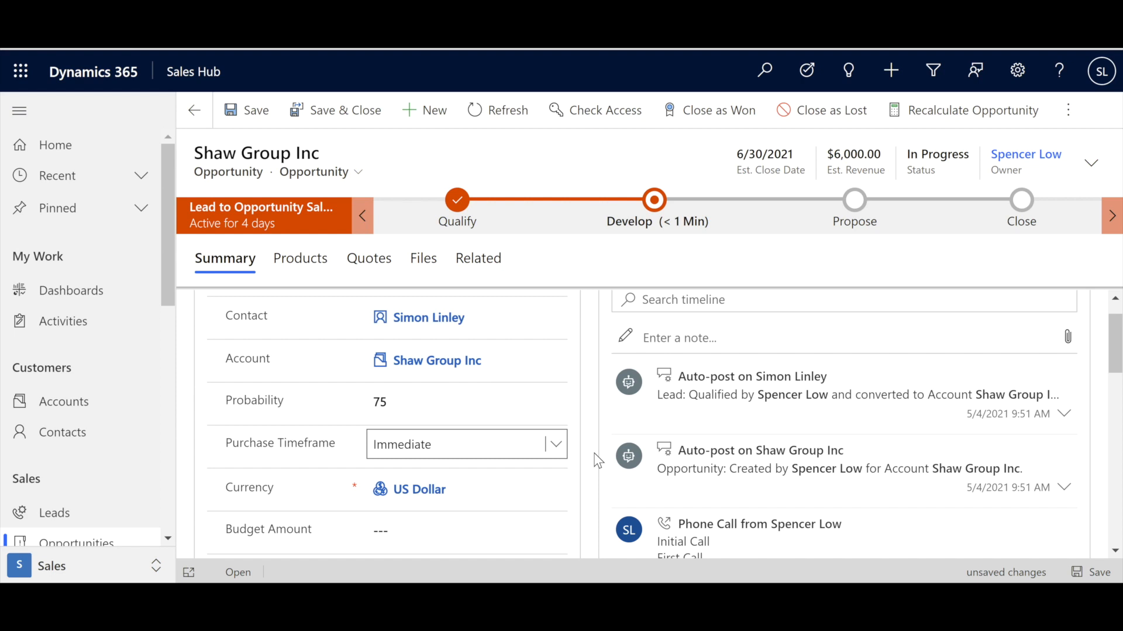
# Enter a budget amount of $6,000 and set the purchase process to Individual
pyautogui.scroll(-3, 596, 460)
pyautogui.click(454, 409)
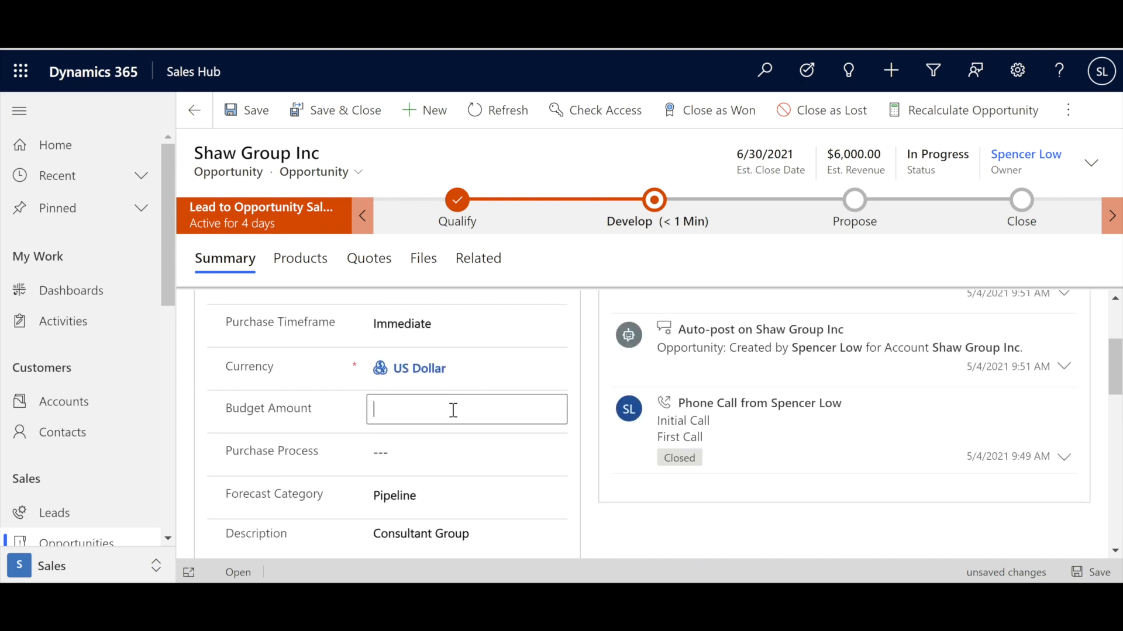
pyautogui.write('6,')
pyautogui.write('00')
pyautogui.write('0')
pyautogui.click(469, 453)
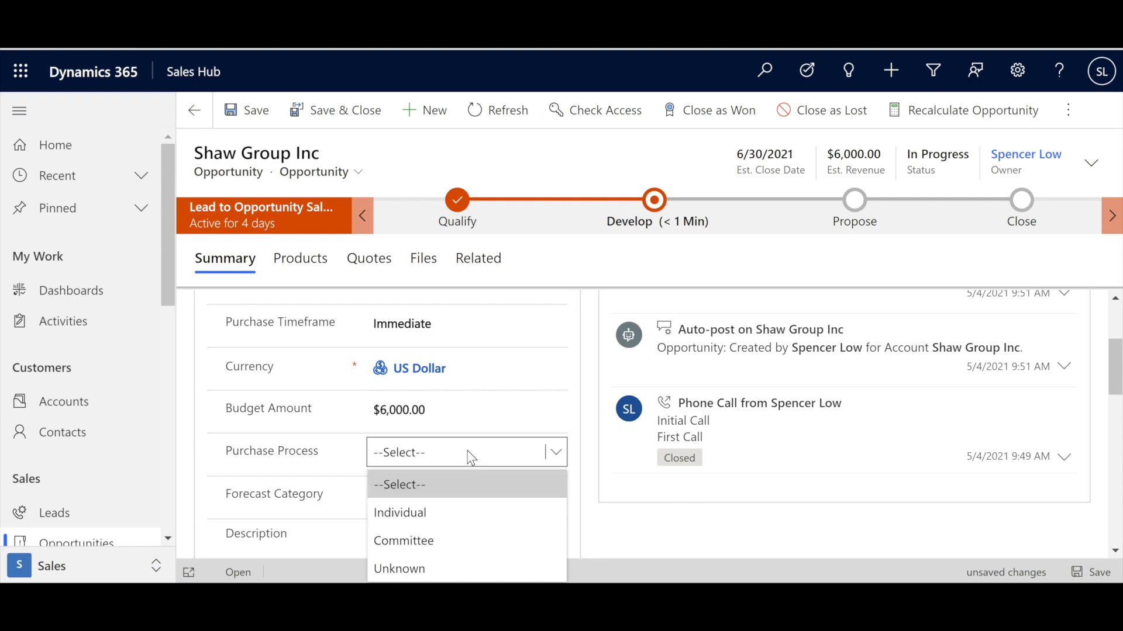
pyautogui.click(442, 504)
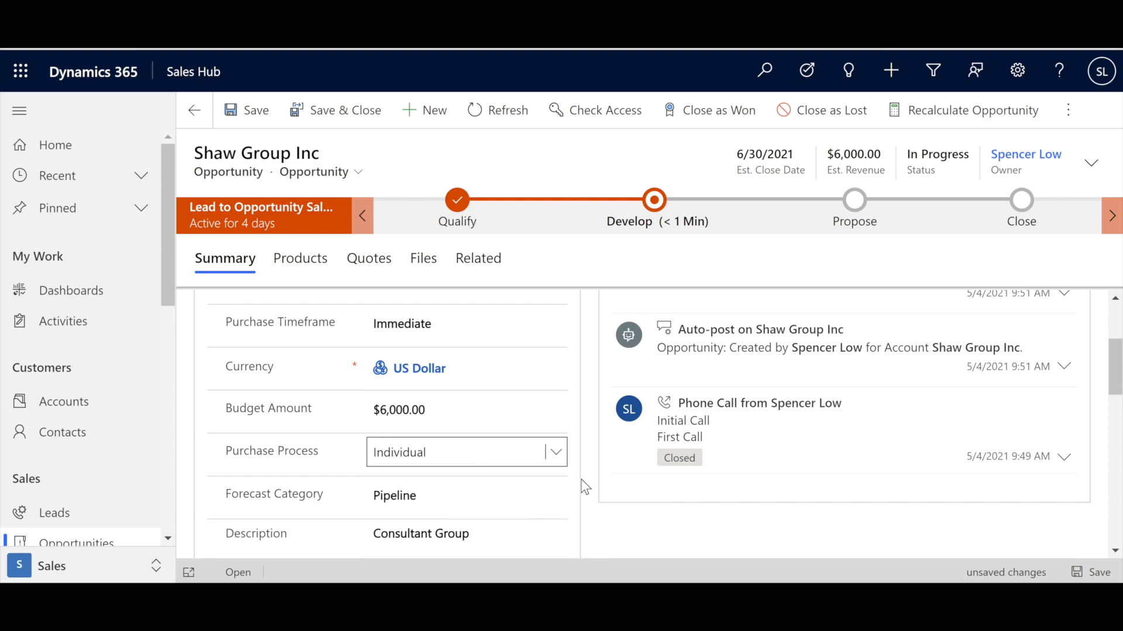
# Review the remaining summary fields and save the Shaw Group Inc opportunity
pyautogui.scroll(-2, 584, 485)
pyautogui.scroll(-3, 584, 482)
pyautogui.scroll(1, 585, 483)
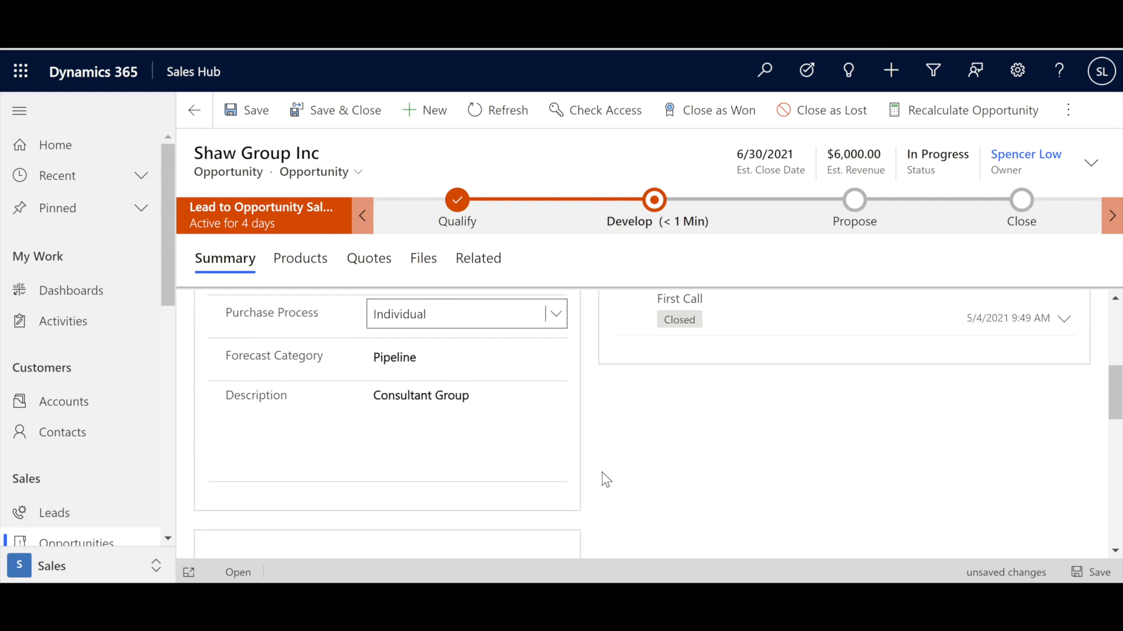
pyautogui.scroll(6, 602, 472)
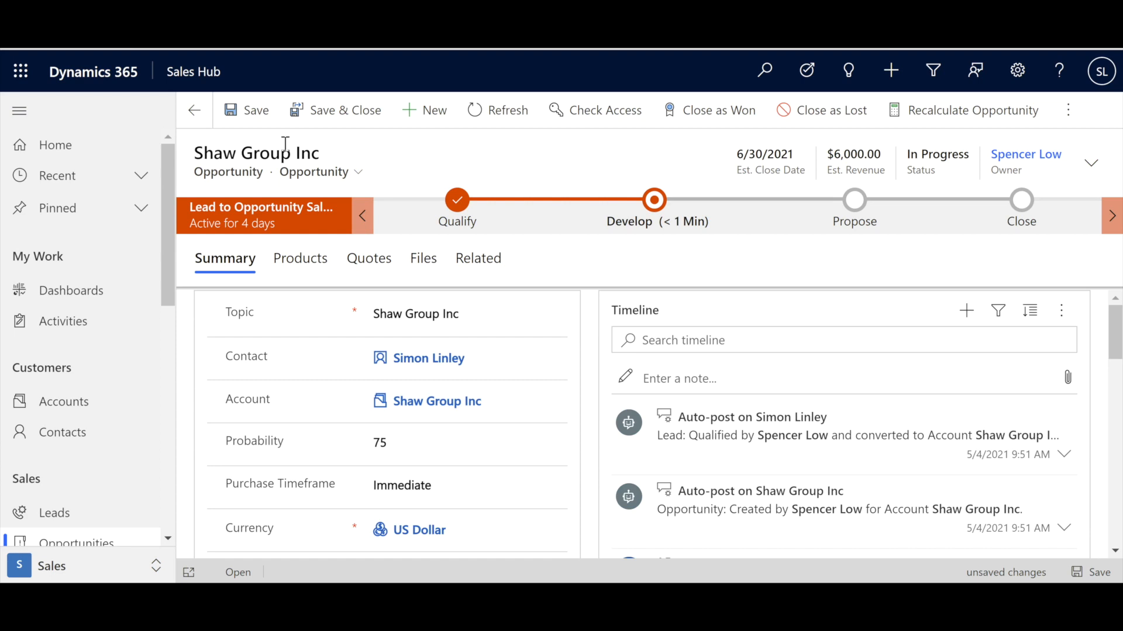
pyautogui.click(246, 111)
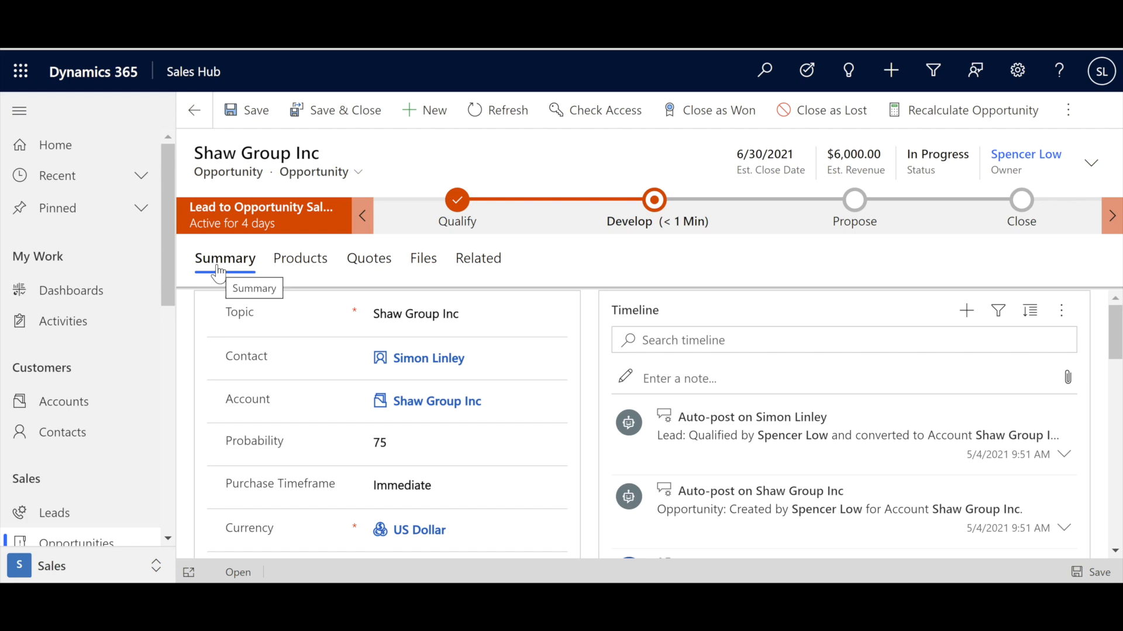
# Look at the opportunity's product lines and revenue setting, and return to its summary details
pyautogui.click(303, 260)
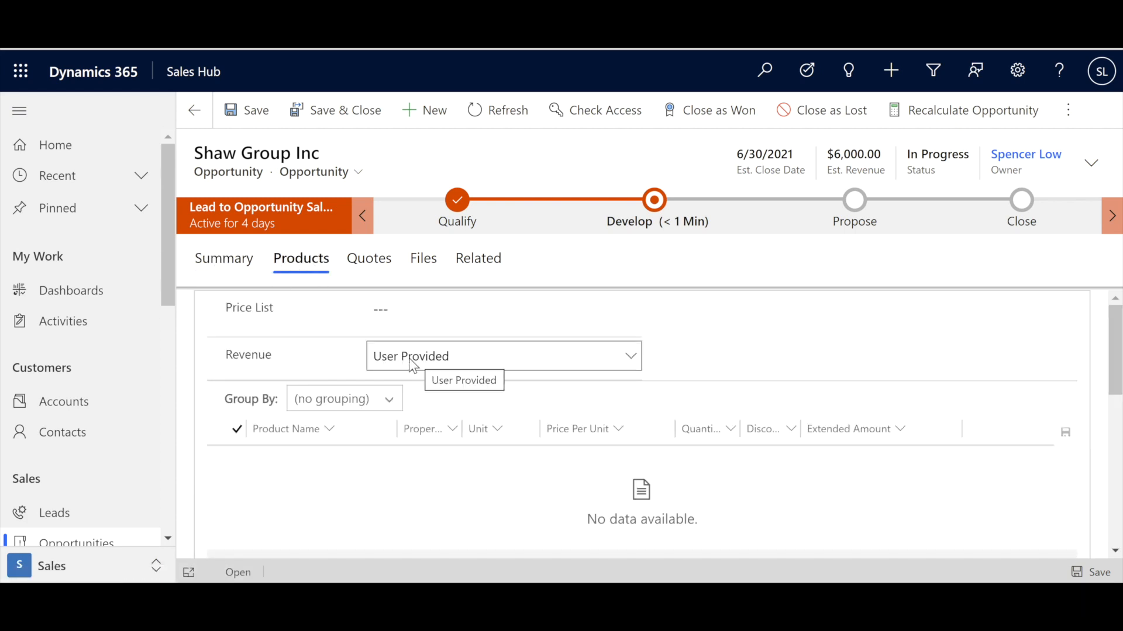
pyautogui.click(222, 266)
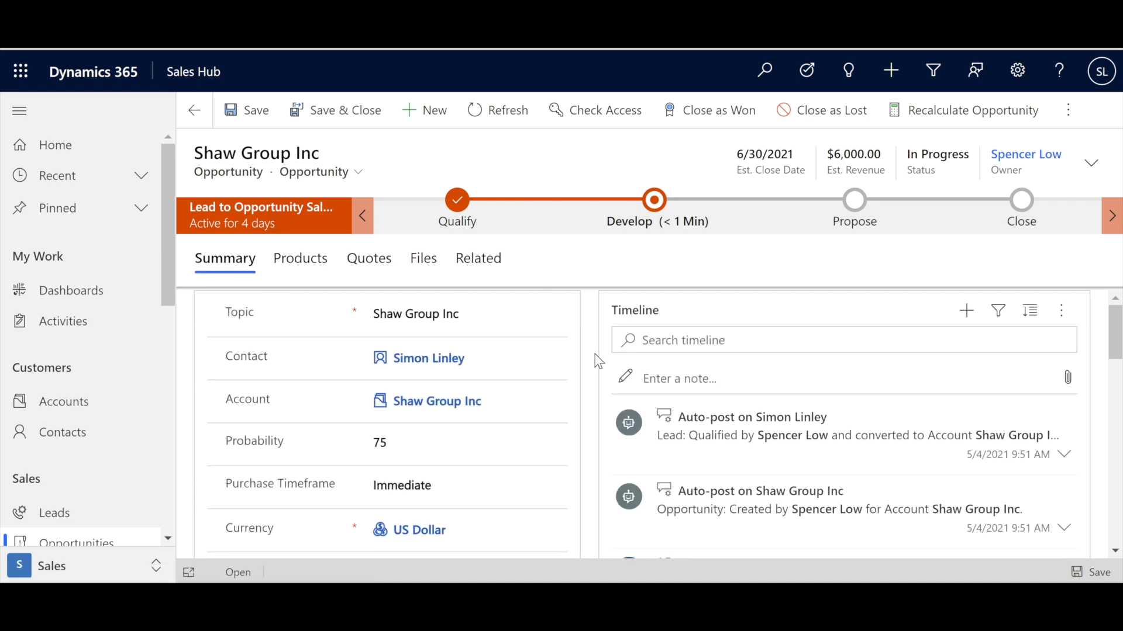
pyautogui.scroll(-1, 598, 361)
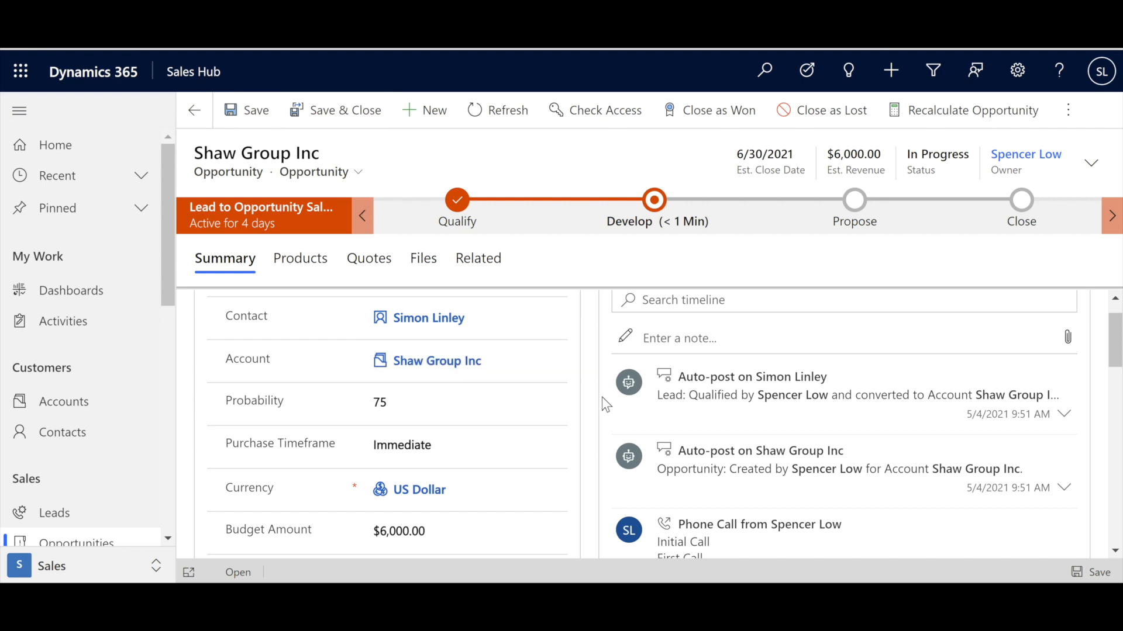
# Return from the Shaw Group Inc opportunity to My Sales Dashboard and look through its lists down to the sales pipeline chart
pyautogui.scroll(1, 596, 413)
pyautogui.scroll(2, 595, 414)
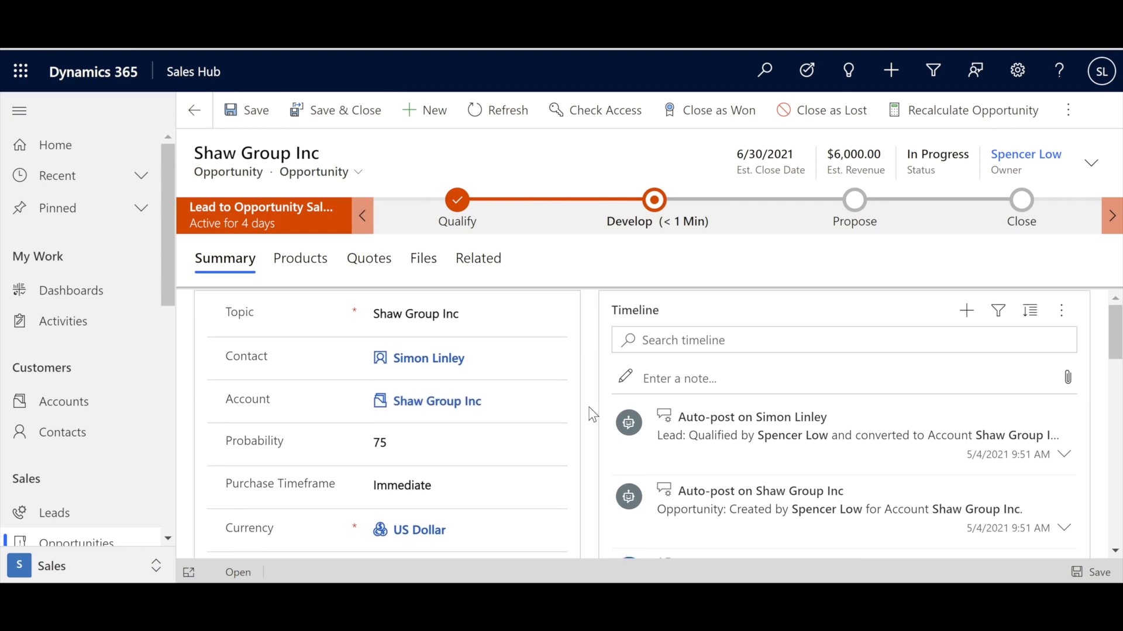
pyautogui.moveTo(438, 362)
pyautogui.click(70, 151)
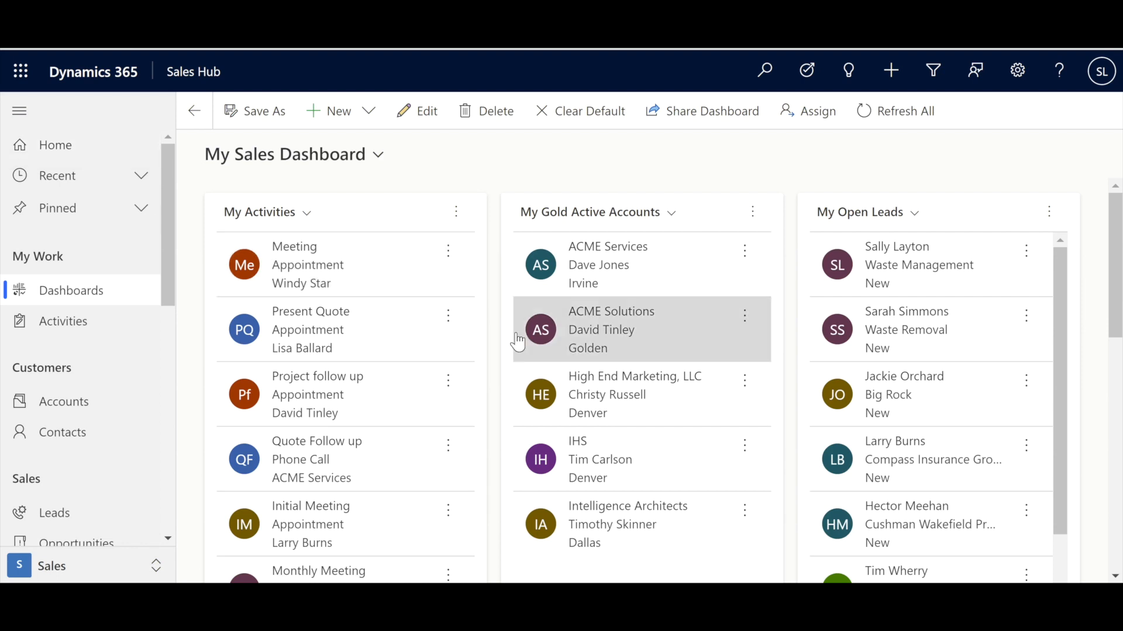
pyautogui.scroll(-6, 494, 400)
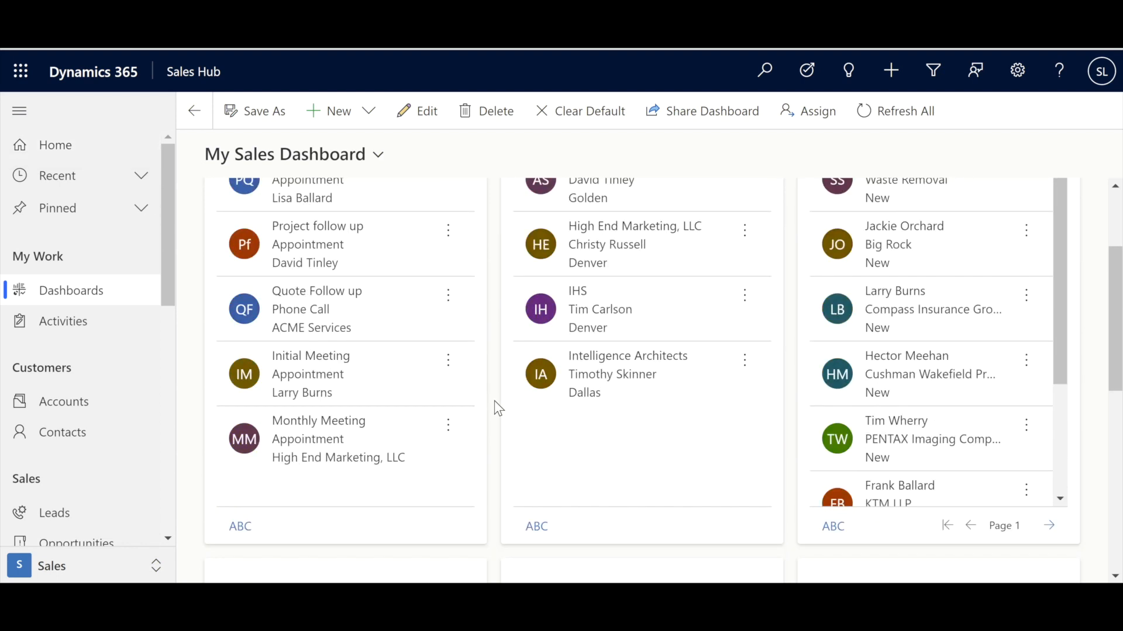
pyautogui.scroll(-1, 497, 407)
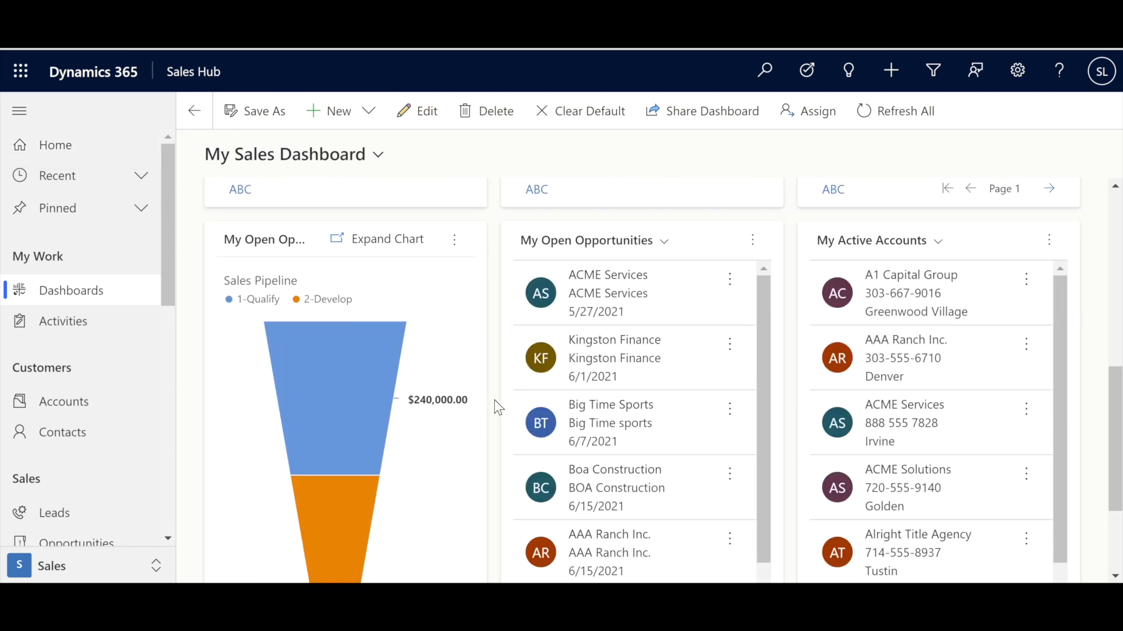
# View the records behind the sales pipeline chart, check all columns of My Open Opportunities, and return to the dashboard
pyautogui.click(460, 242)
pyautogui.click(503, 316)
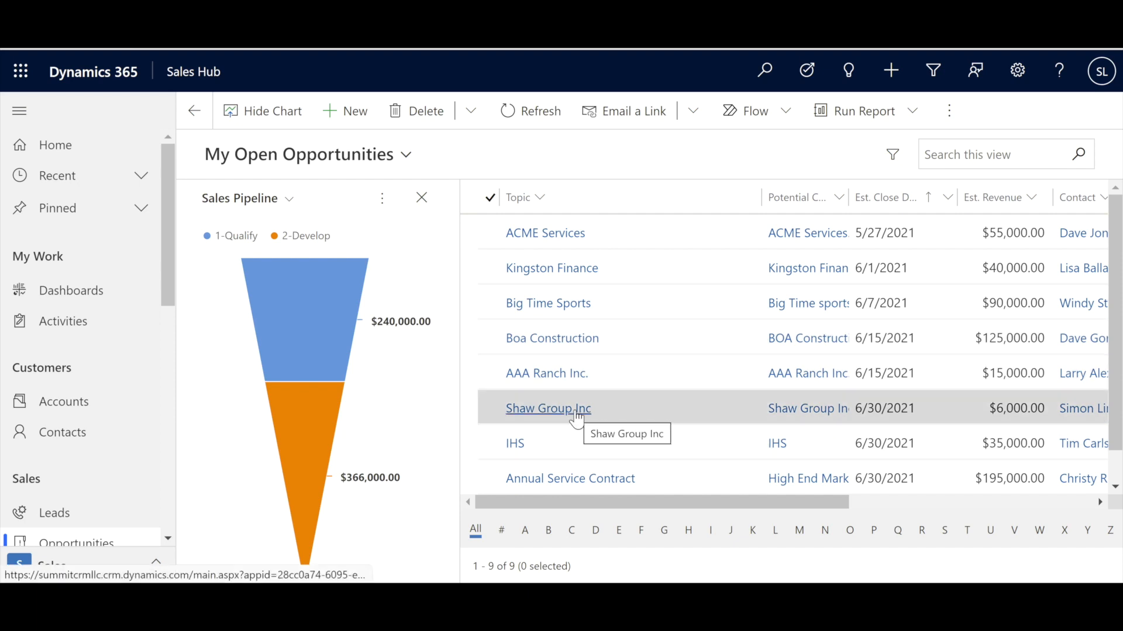
pyautogui.moveTo(816, 504); pyautogui.dragTo(1026, 491)
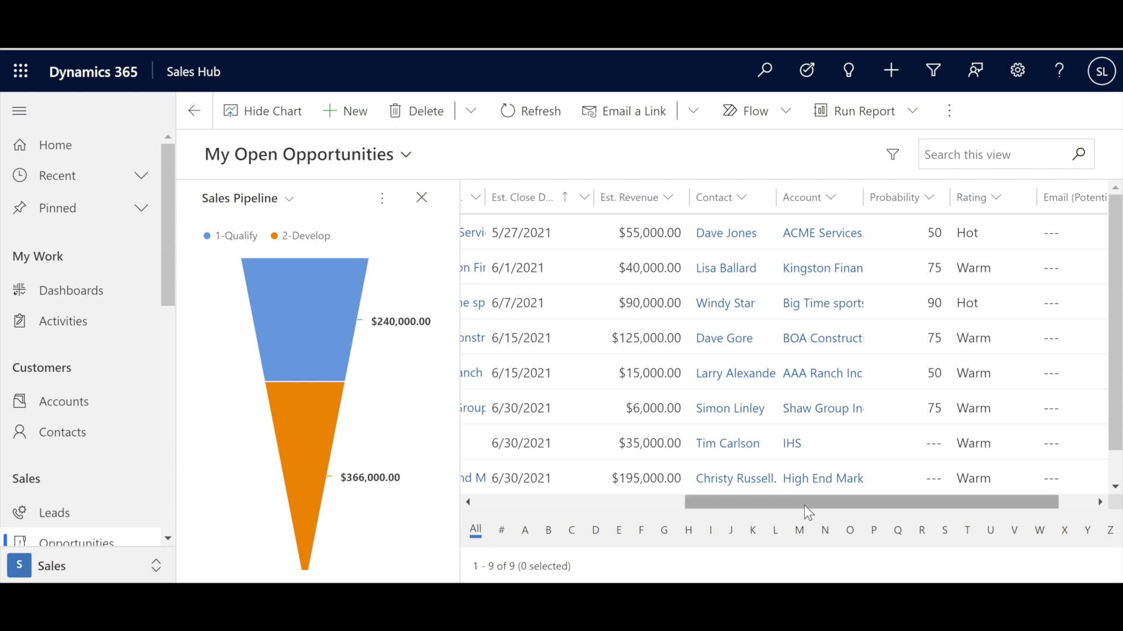
pyautogui.moveTo(804, 503); pyautogui.dragTo(470, 510)
pyautogui.click(193, 110)
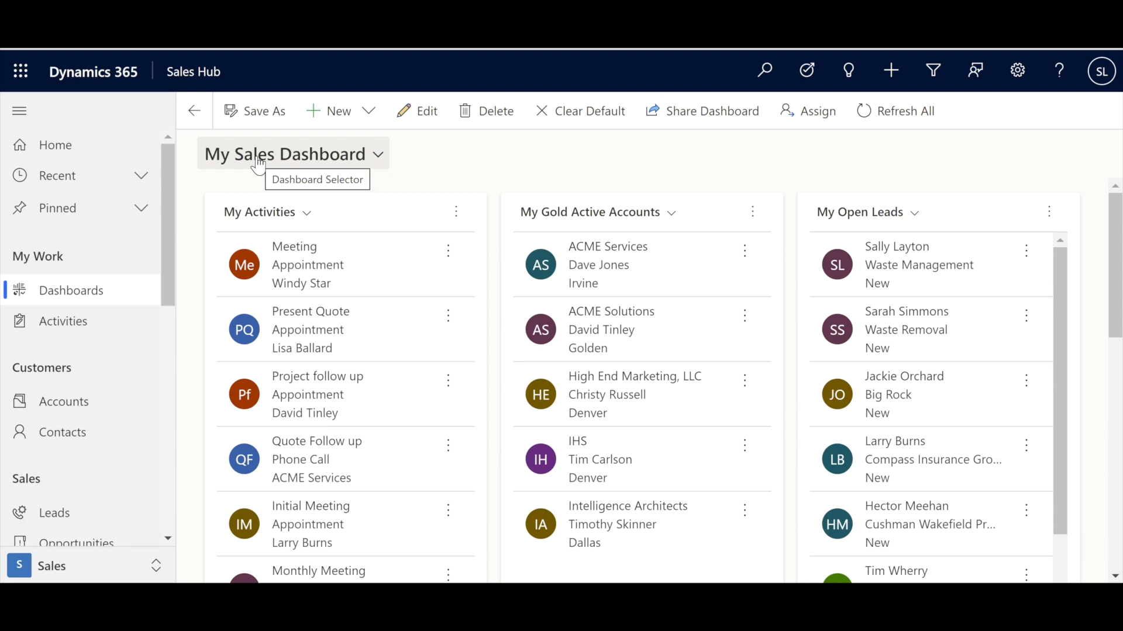
# Open the Shaw Group Inc opportunity from the dashboard's My Open Opportunities list and go to its linked account
pyautogui.moveTo(1059, 335); pyautogui.dragTo(1061, 275)
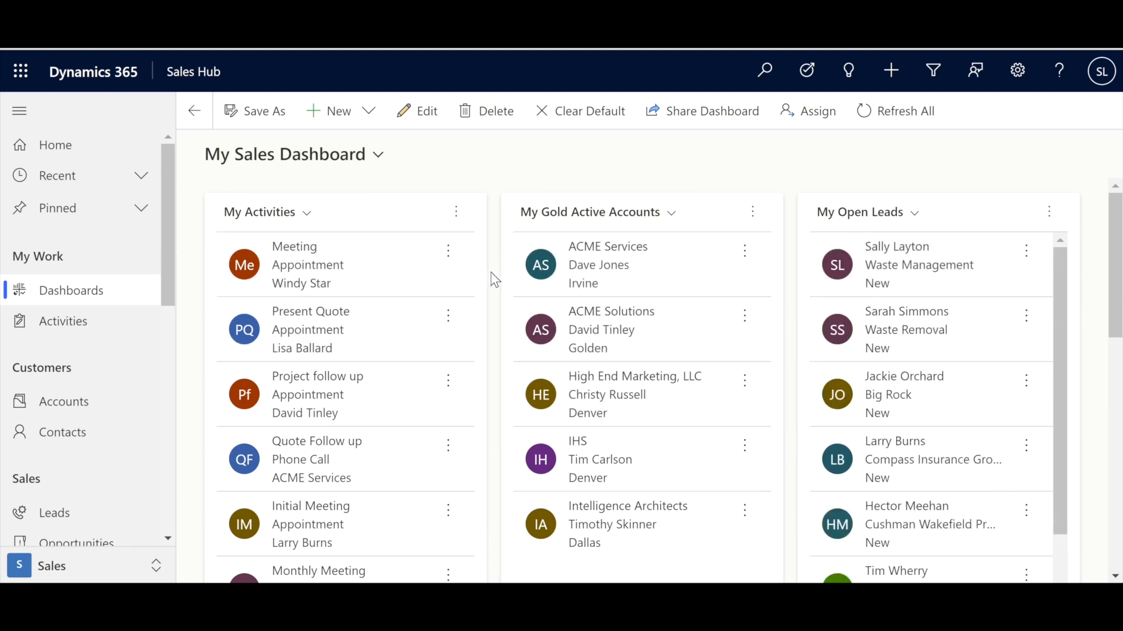
pyautogui.scroll(-10, 496, 281)
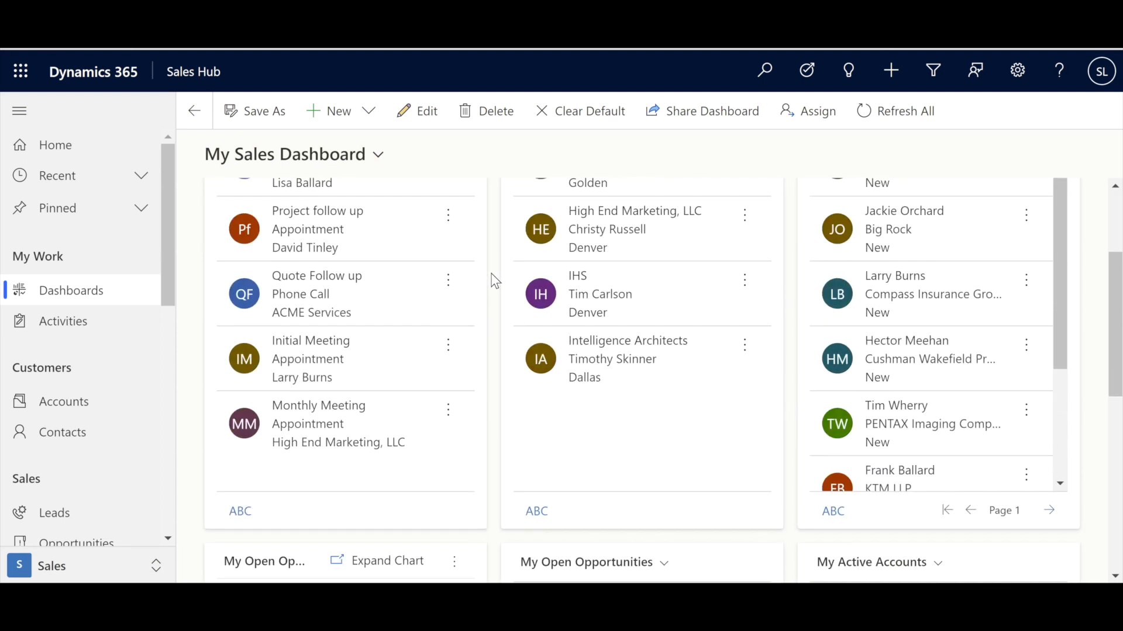
pyautogui.scroll(-3, 490, 273)
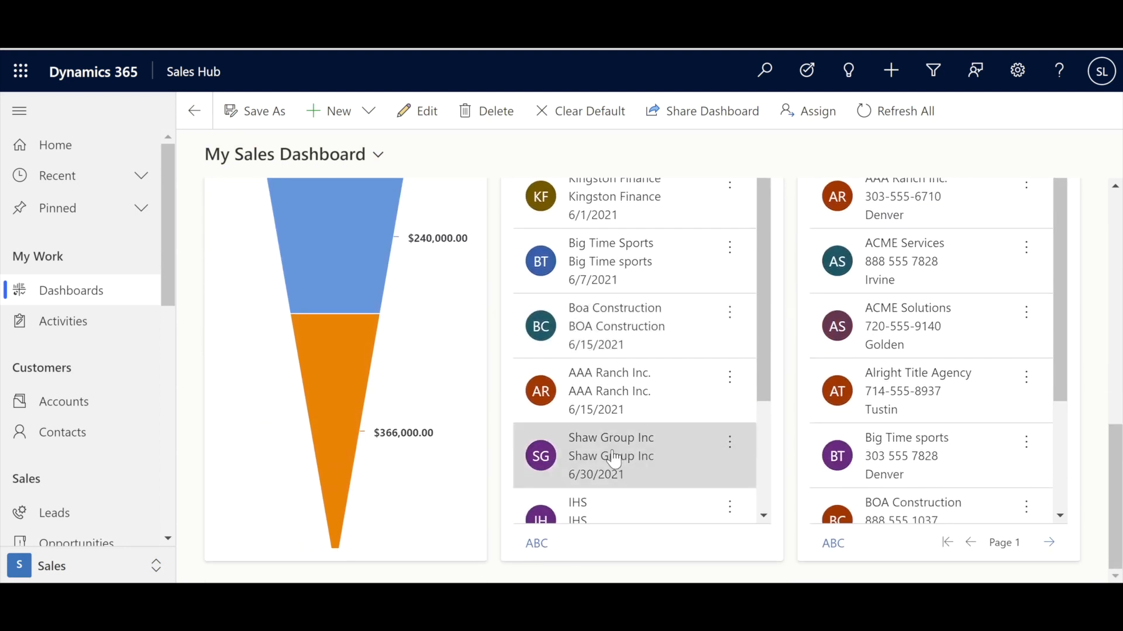
pyautogui.click(612, 459)
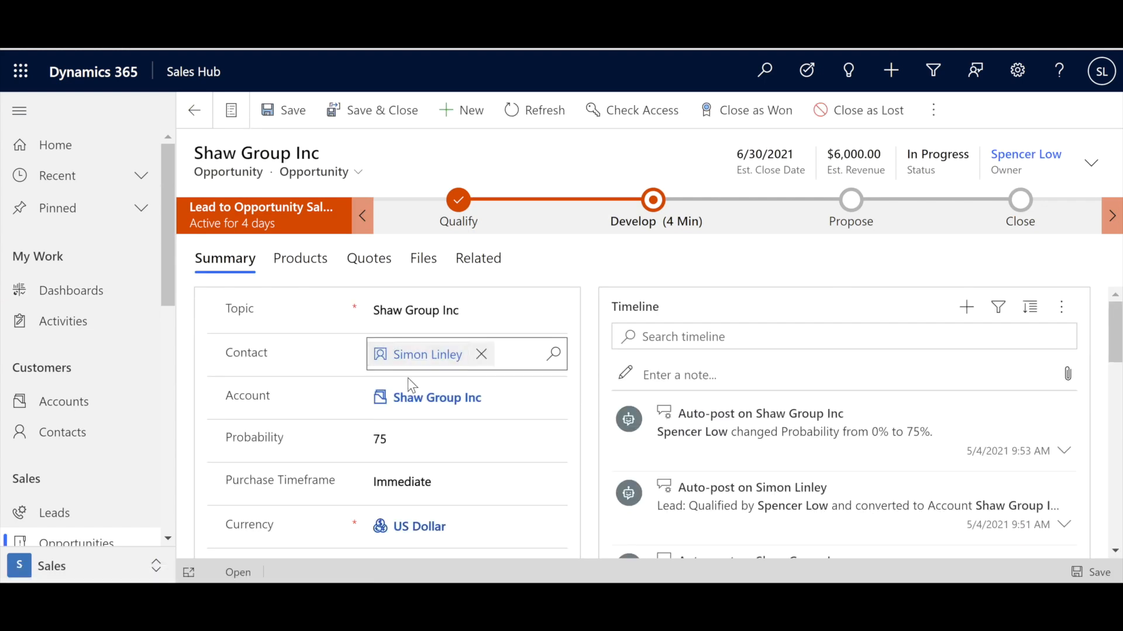
pyautogui.click(412, 399)
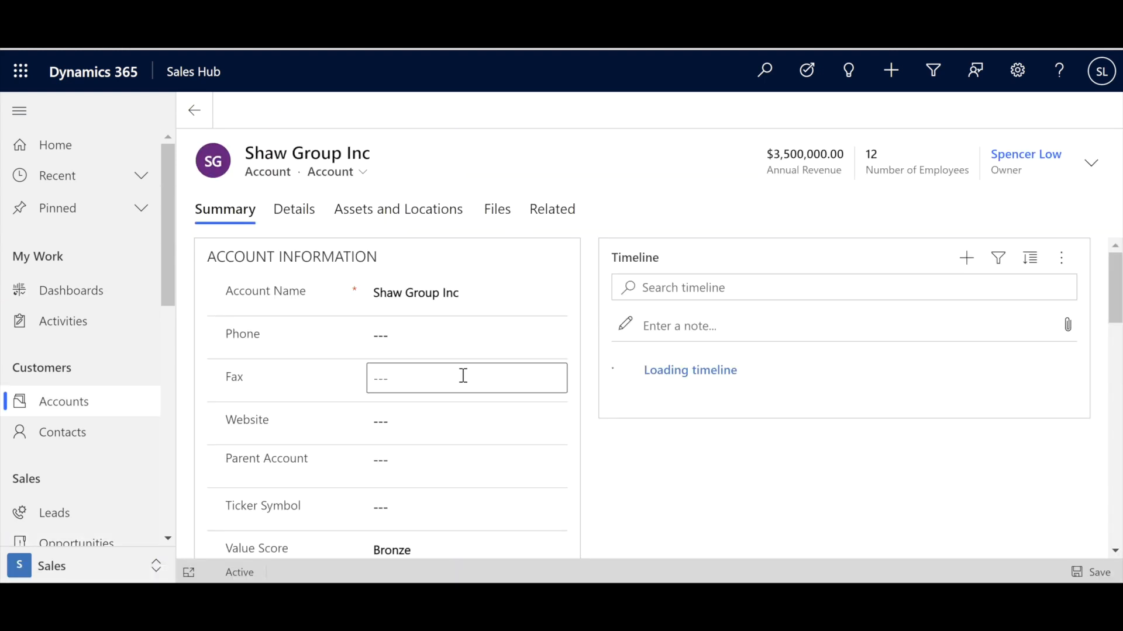
# Review the Shaw Group Inc account's company profile and value score, and go back to the sales dashboard
pyautogui.click(301, 211)
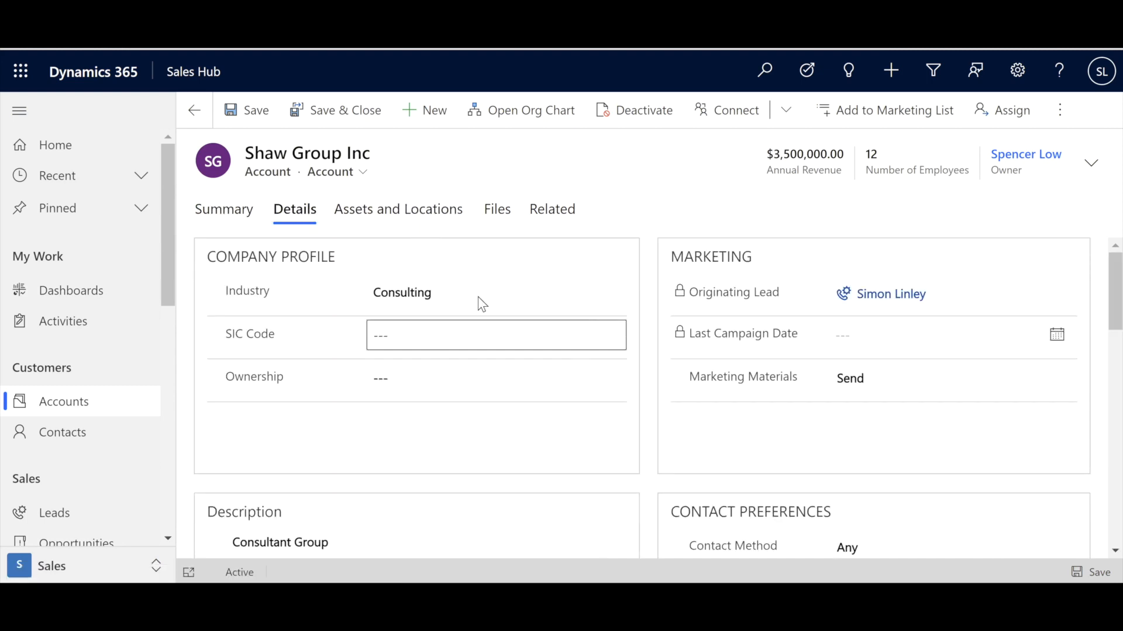
pyautogui.click(218, 215)
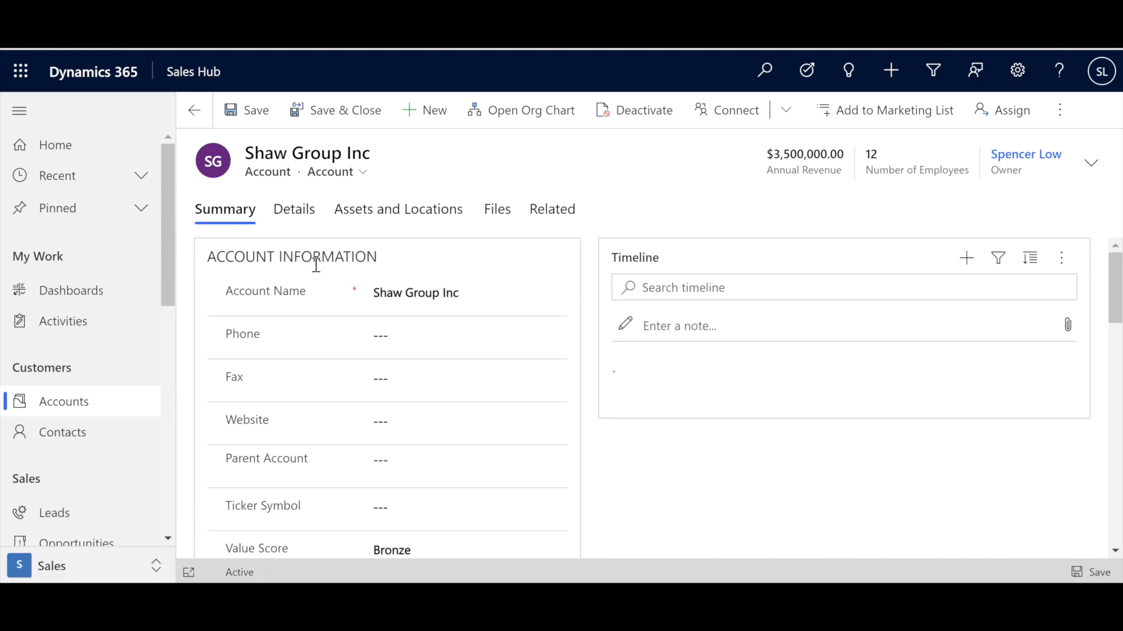
pyautogui.scroll(-2, 582, 433)
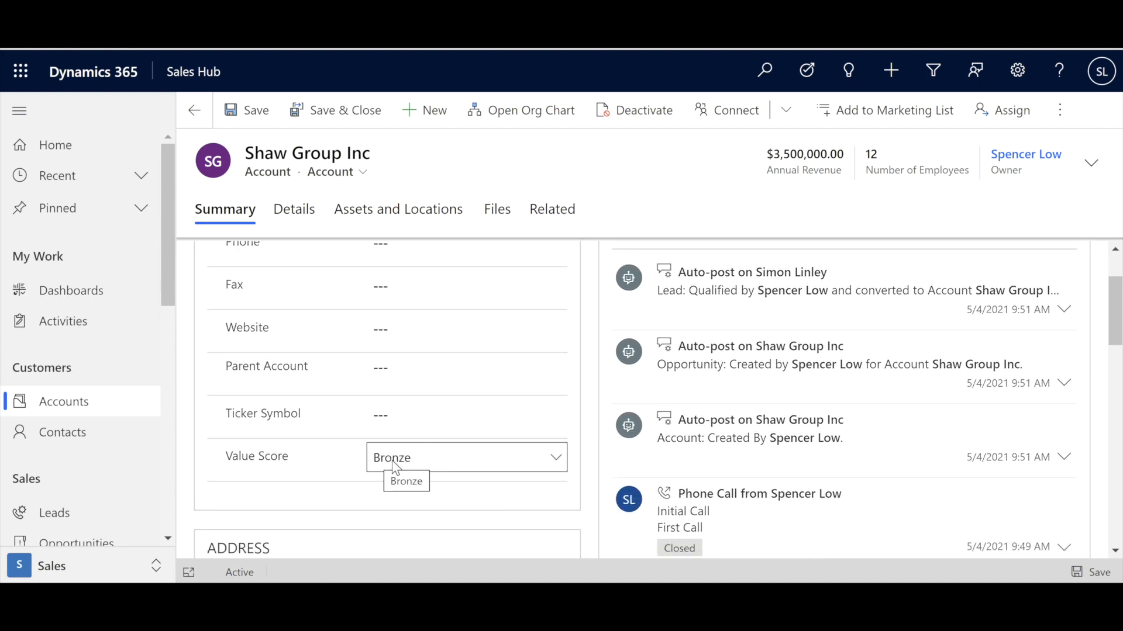
pyautogui.click(198, 121)
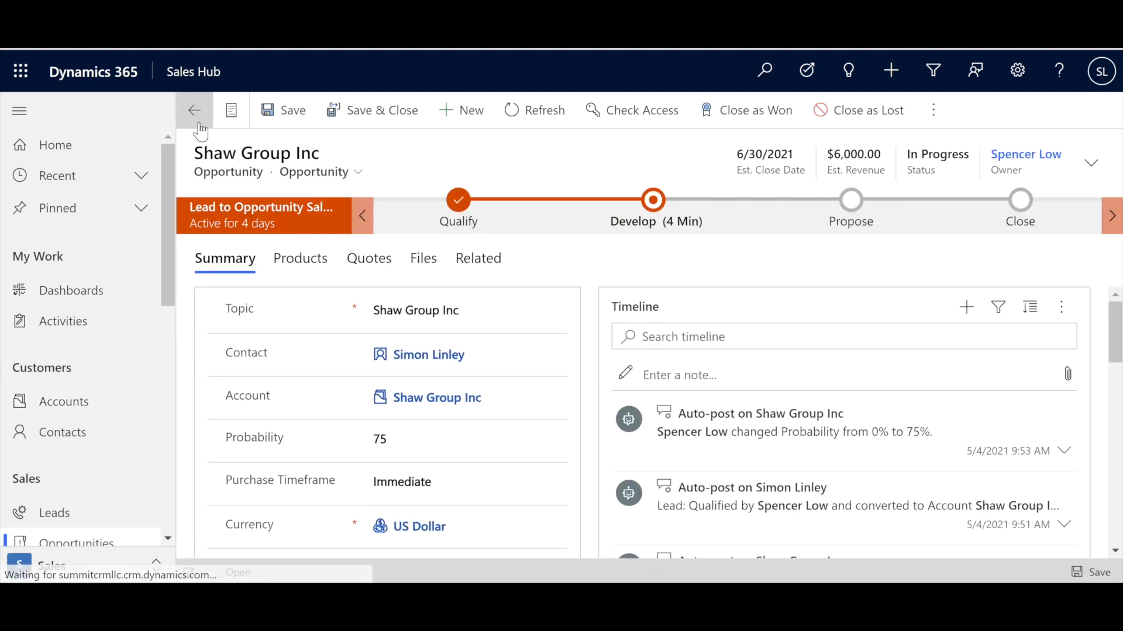
pyautogui.click(194, 110)
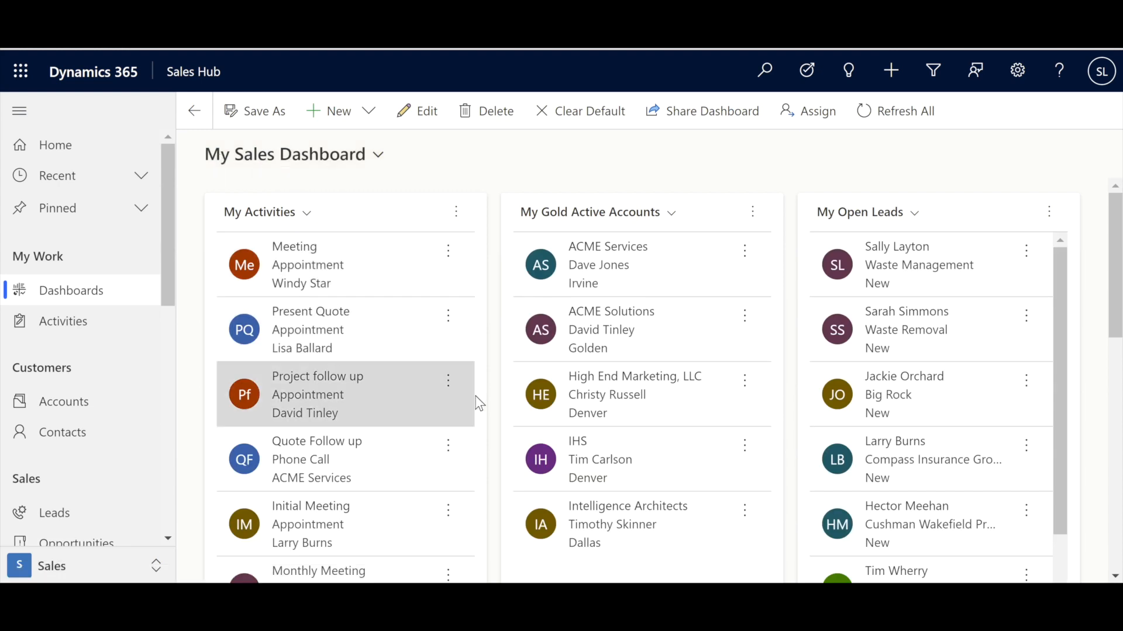
# Open High End Marketing, LLC from My Gold Active Accounts and check its account information and value score
pyautogui.scroll(-1, 496, 386)
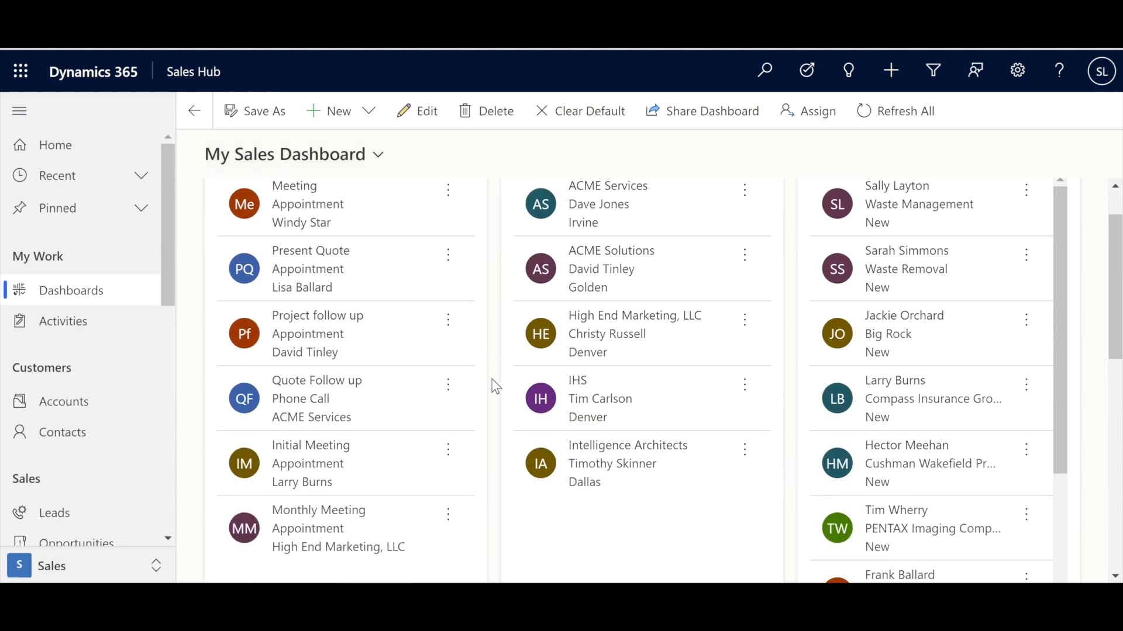
pyautogui.scroll(1, 496, 386)
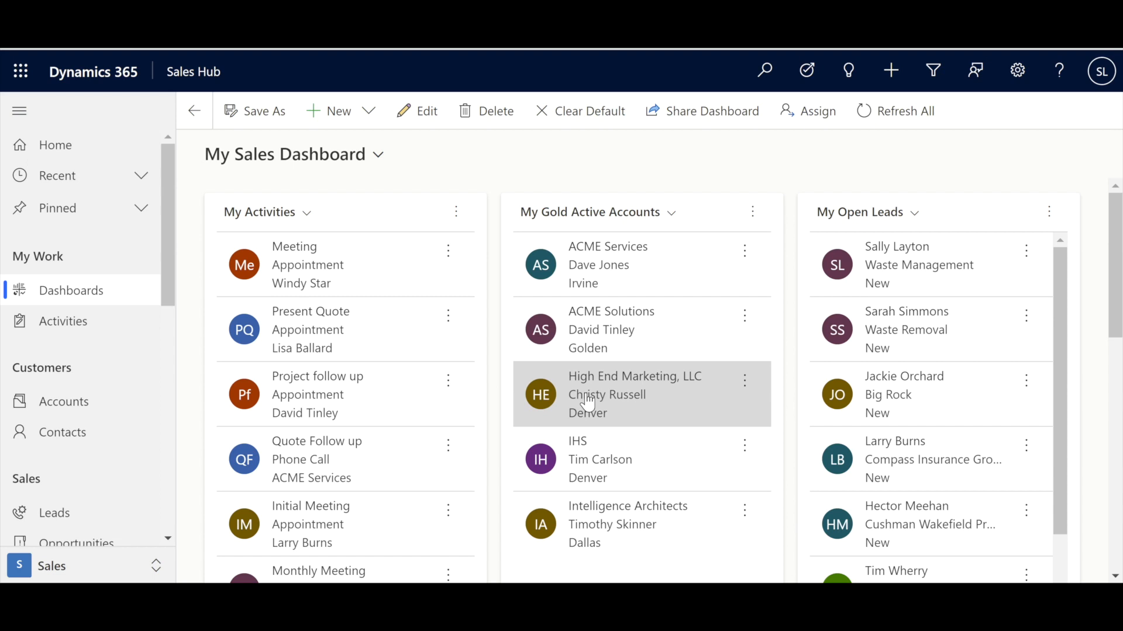
pyautogui.click(620, 401)
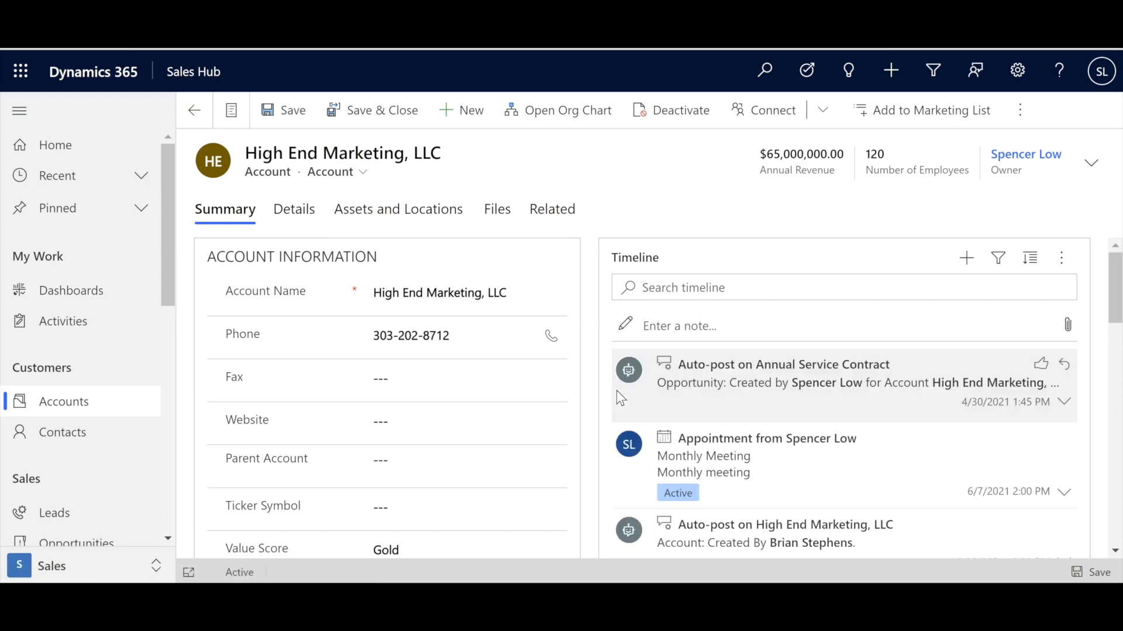
pyautogui.scroll(-1, 588, 475)
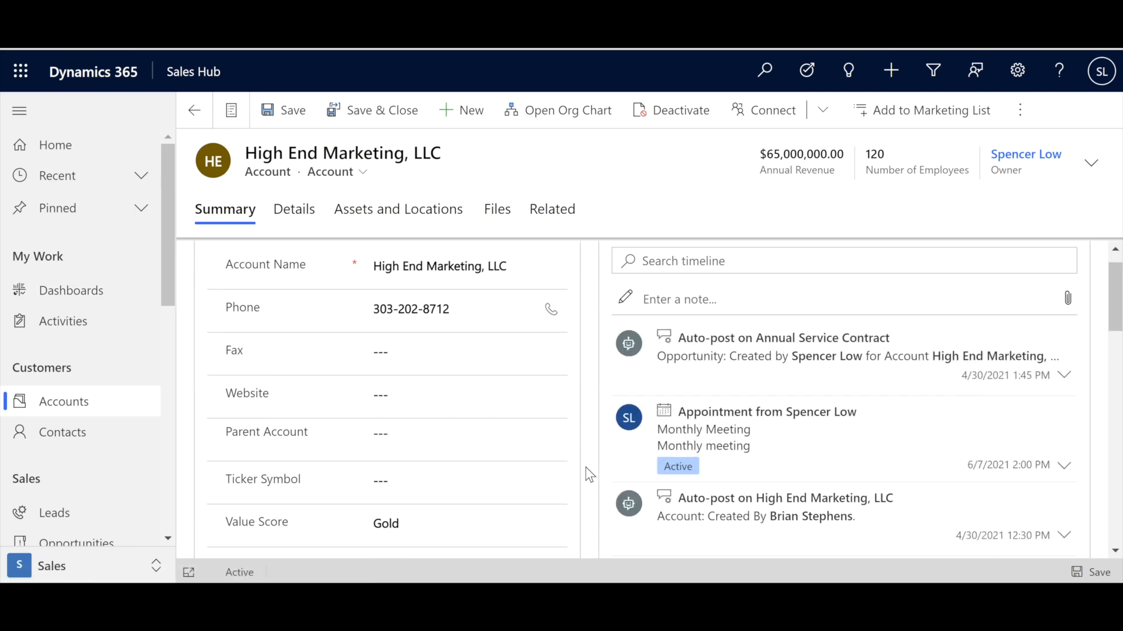
pyautogui.scroll(-1, 589, 475)
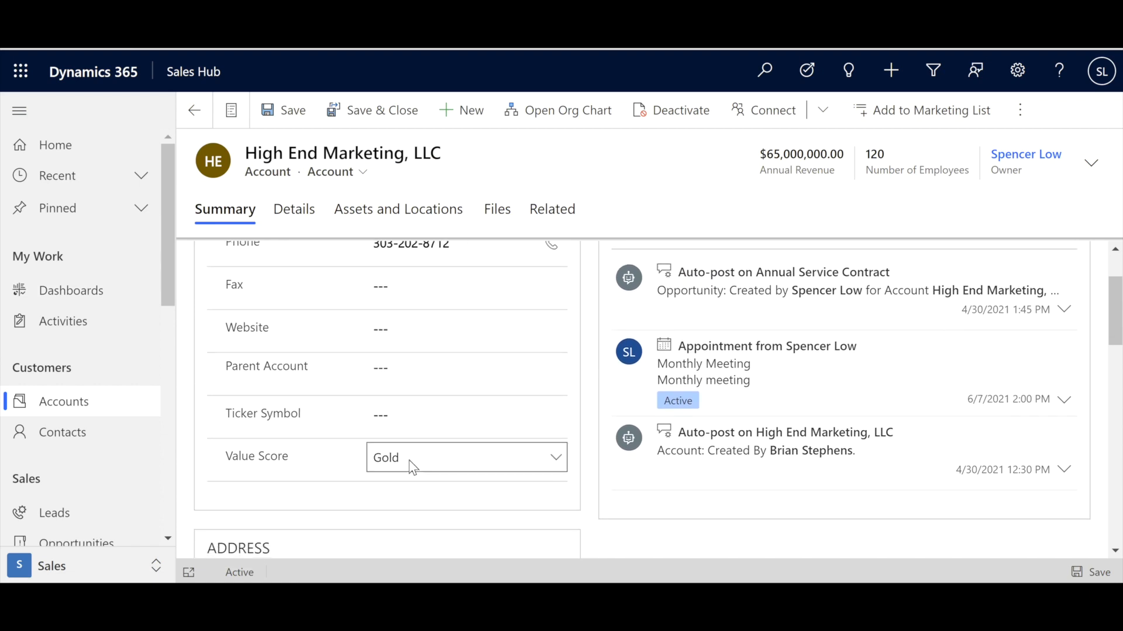
# Examine the High End Marketing, LLC account's address, primary contact, contacts list and recent opportunities
pyautogui.scroll(-3, 592, 462)
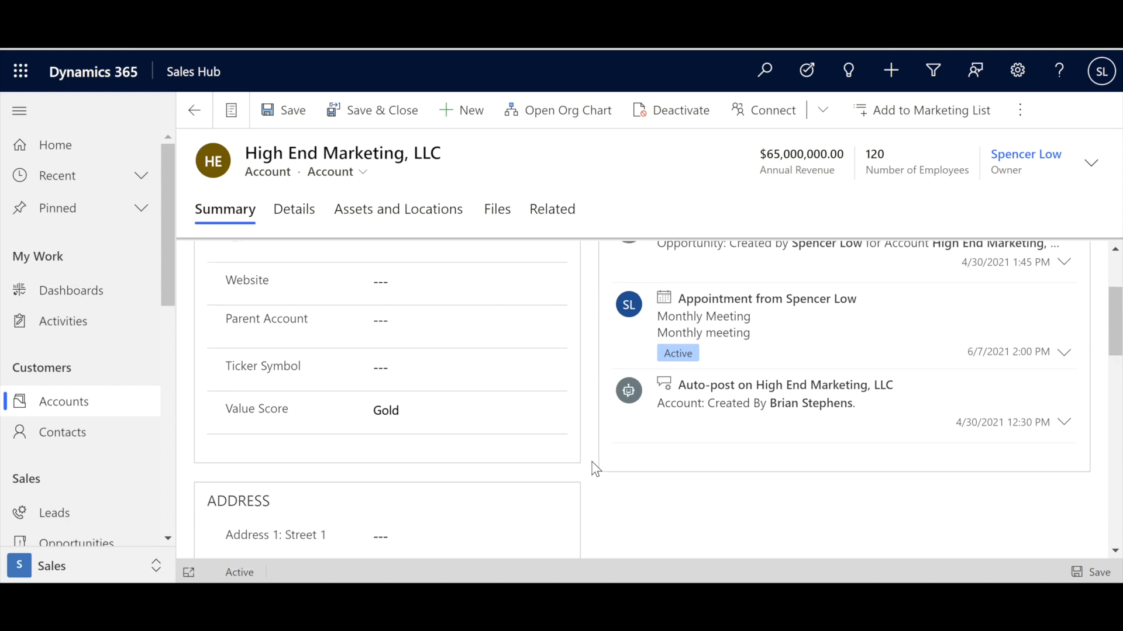
pyautogui.scroll(-5, 596, 471)
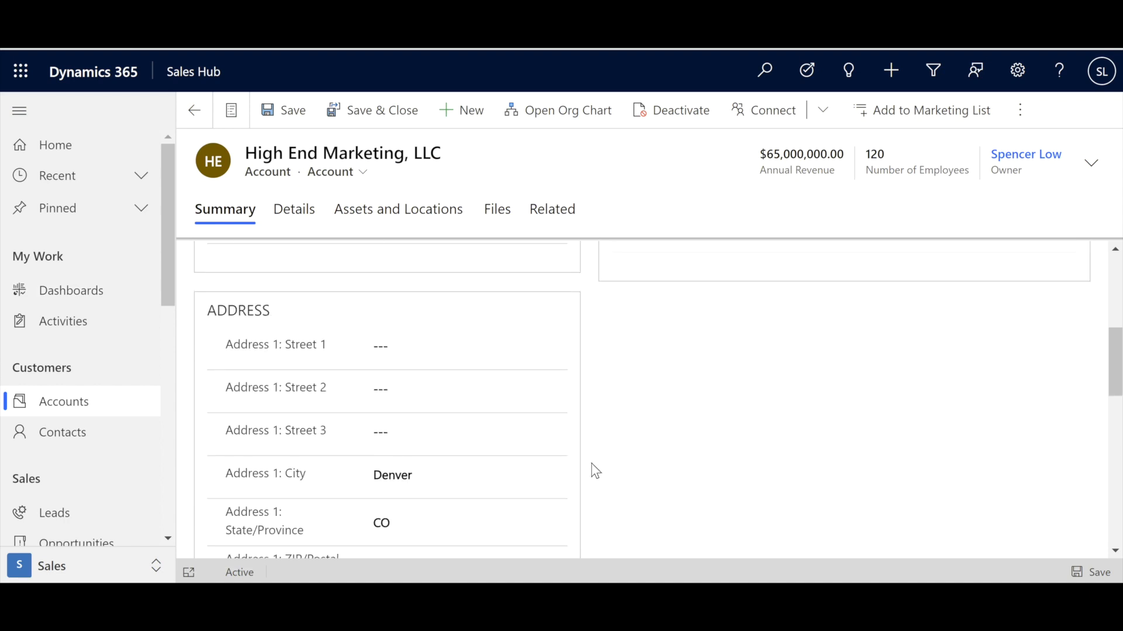
pyautogui.scroll(-6, 595, 471)
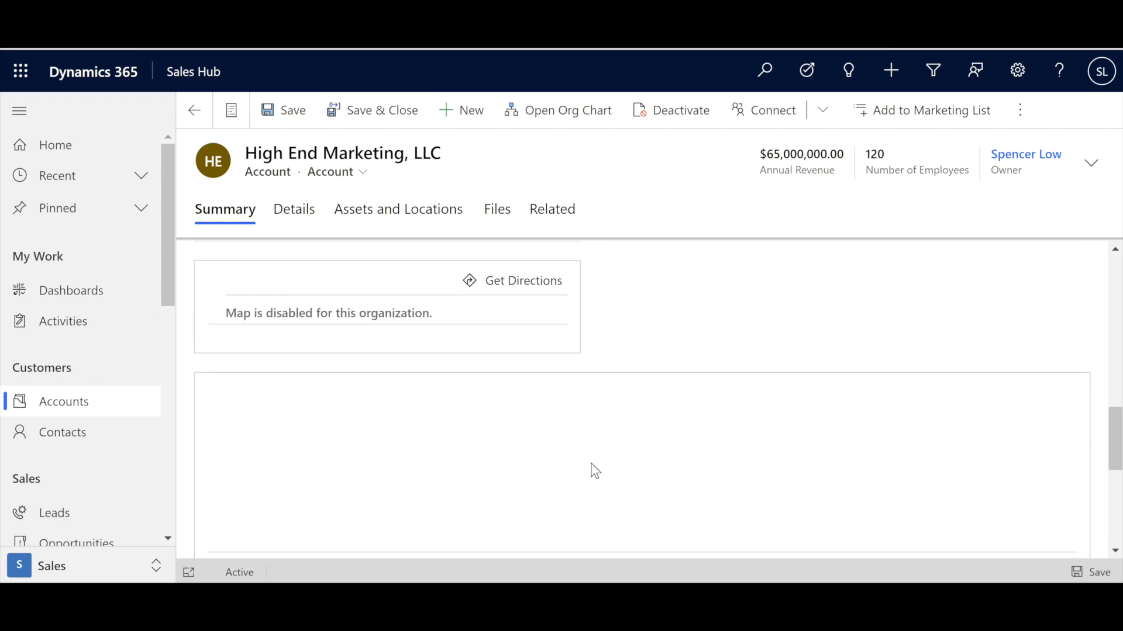
pyautogui.scroll(-3, 595, 471)
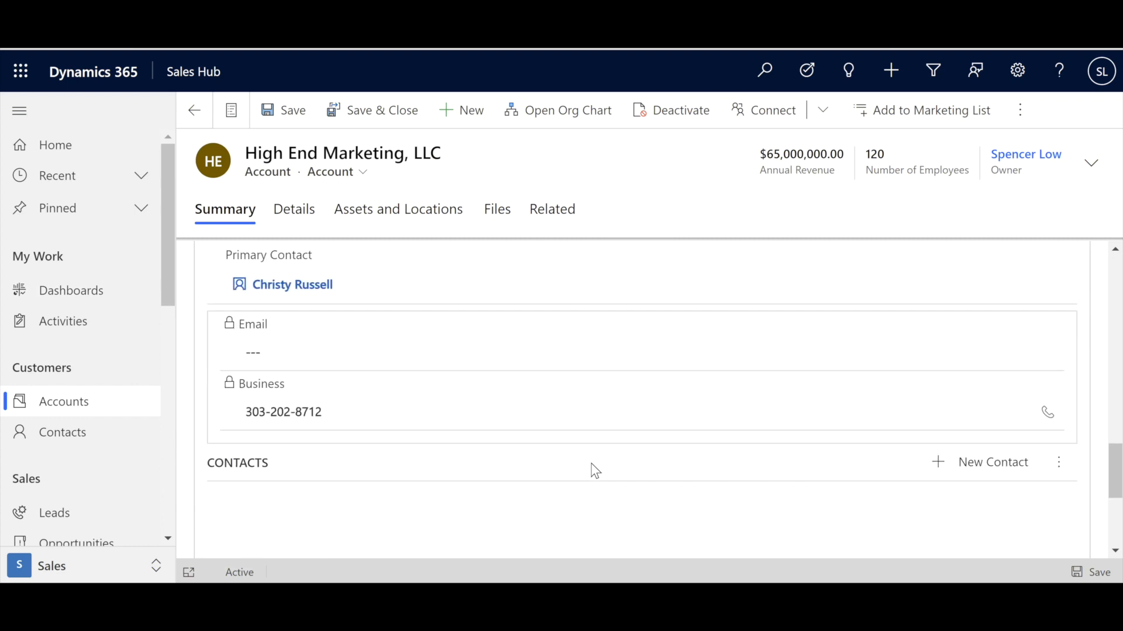
pyautogui.scroll(-1, 591, 396)
pyautogui.scroll(-2, 590, 400)
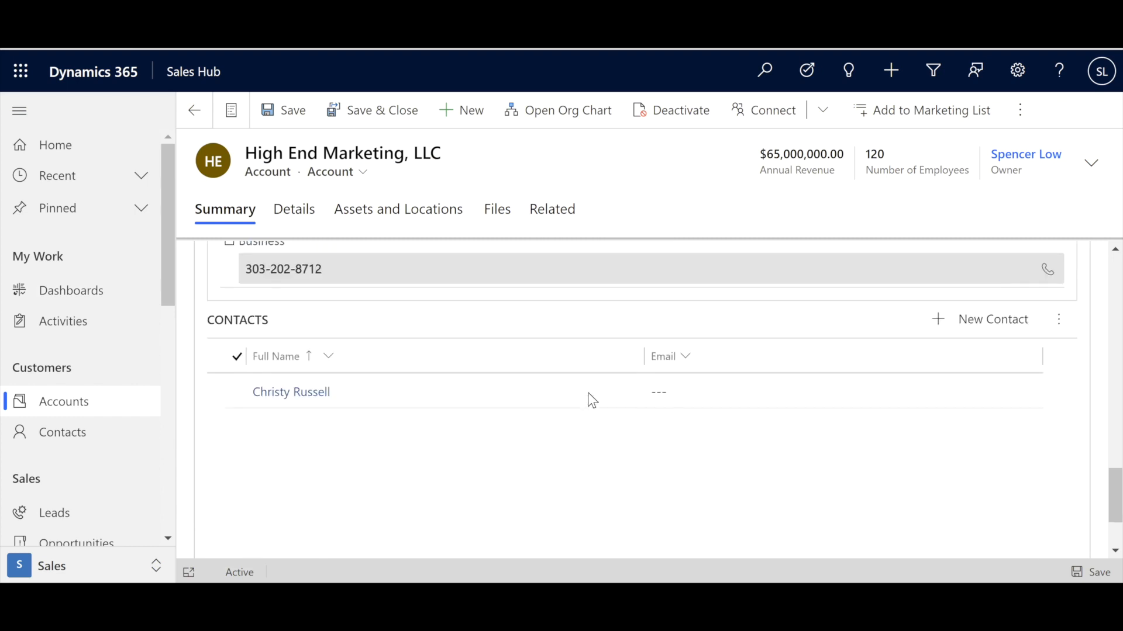
pyautogui.scroll(-1, 591, 401)
pyautogui.scroll(-2, 595, 405)
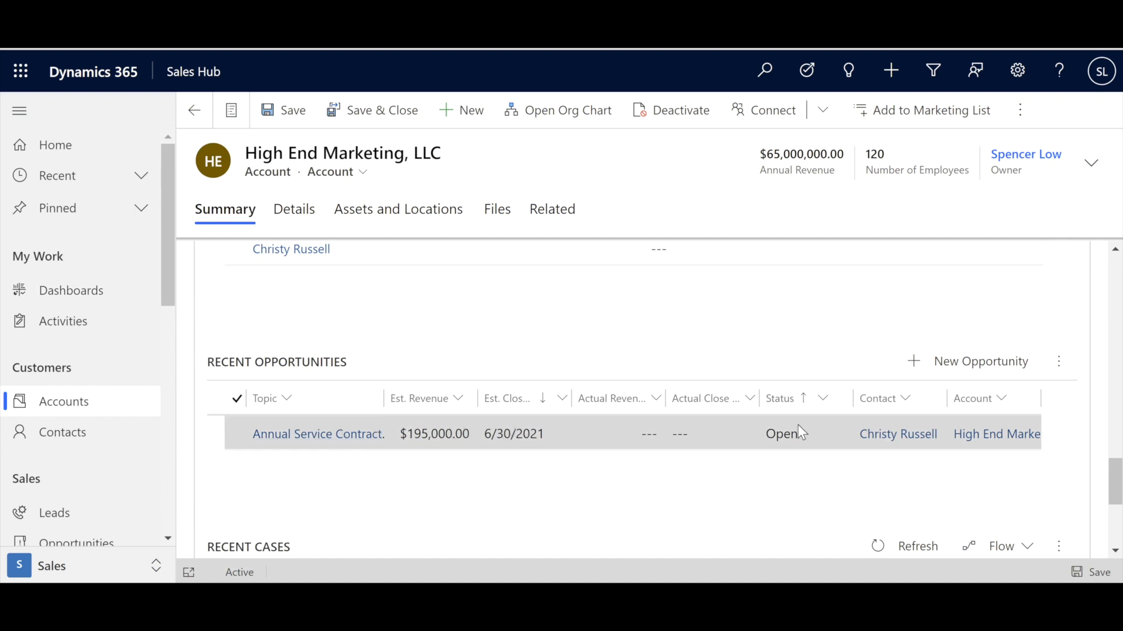
# Open the account's Annual Service Contract opportunity and set its probability to 50 and purchase timeframe to Immediate
pyautogui.click(341, 435)
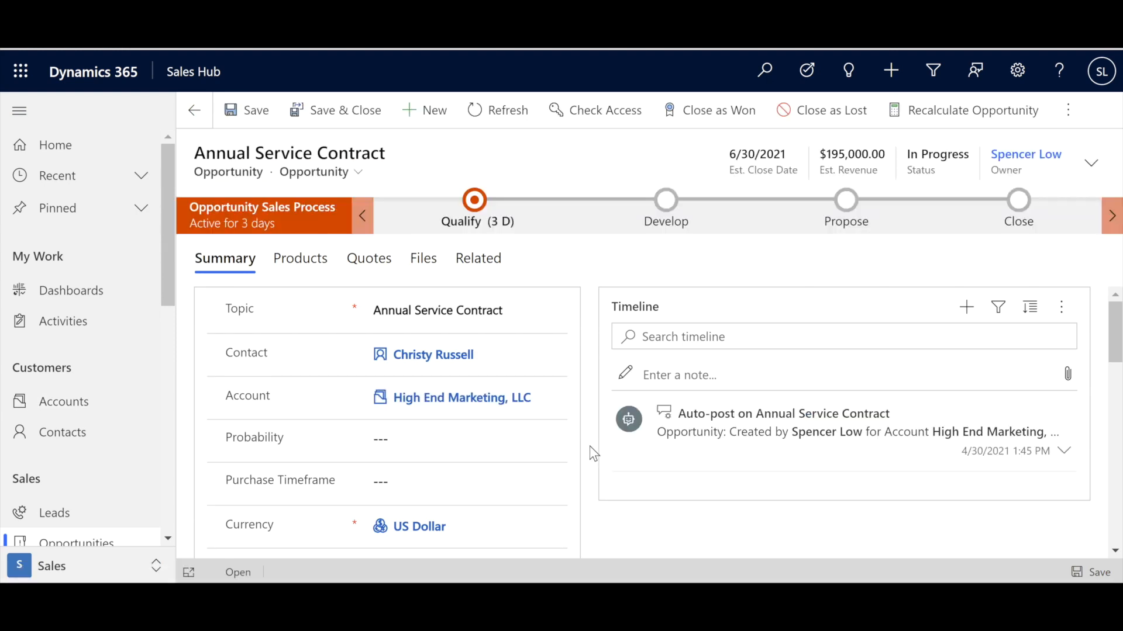
pyautogui.scroll(-1, 593, 453)
pyautogui.click(414, 398)
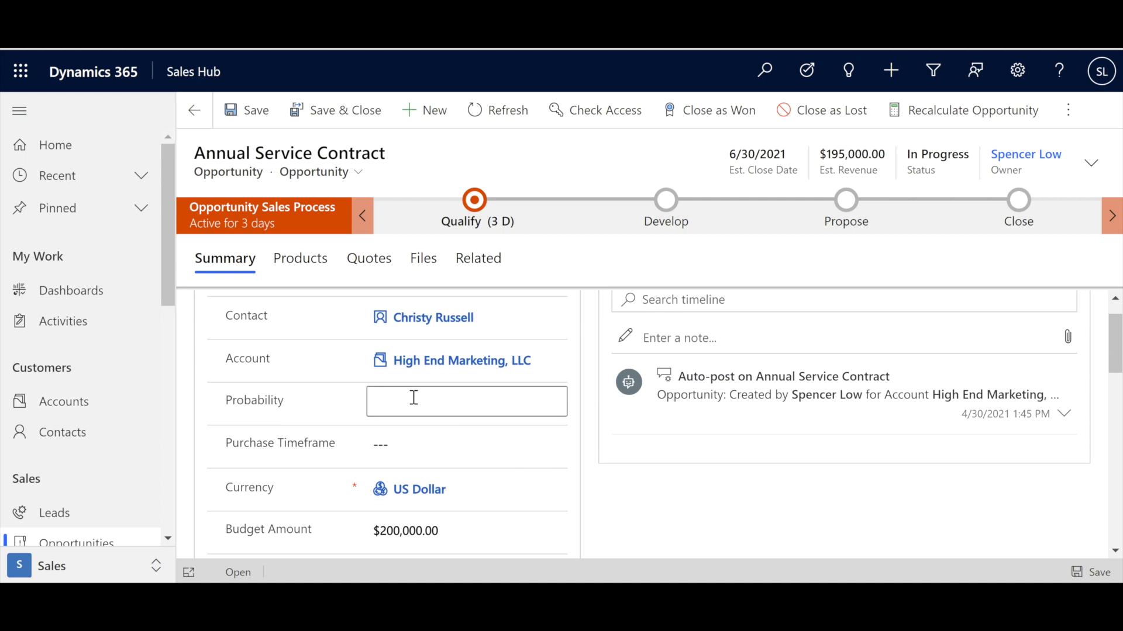
pyautogui.write('50')
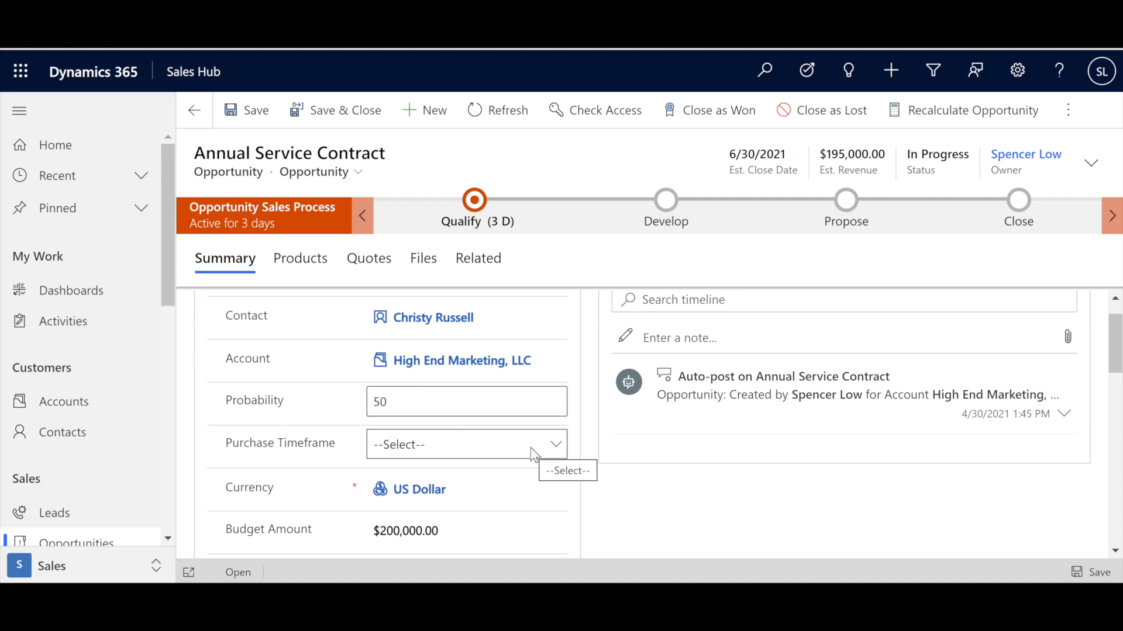
pyautogui.click(531, 448)
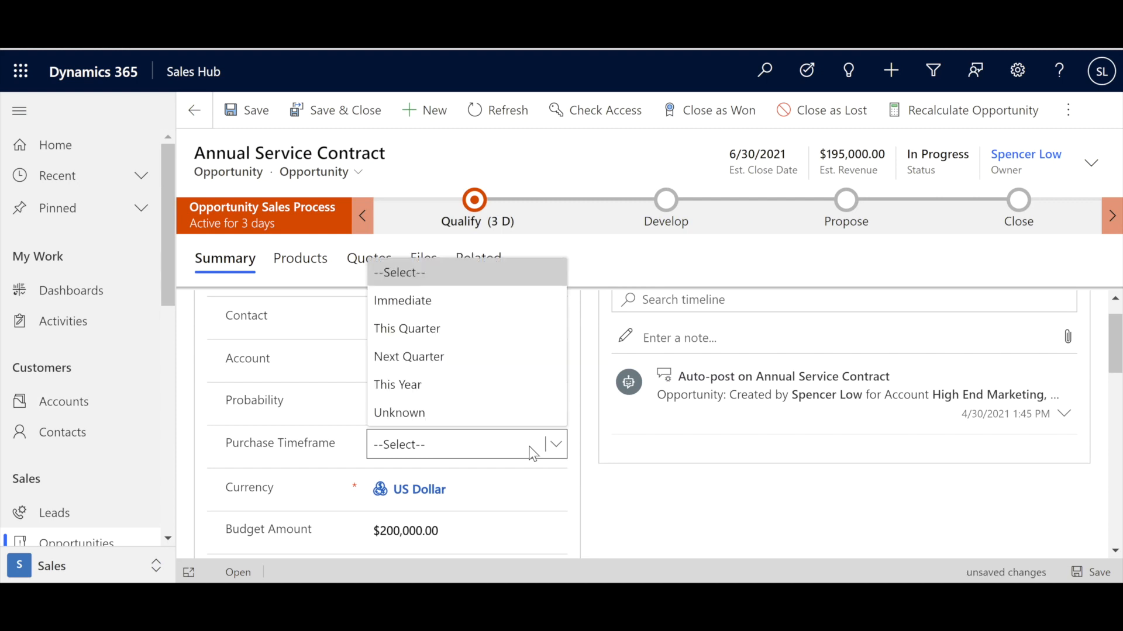
pyautogui.click(454, 307)
# Set the Annual Service Contract opportunity's purchase process to Individual
pyautogui.scroll(-3, 582, 483)
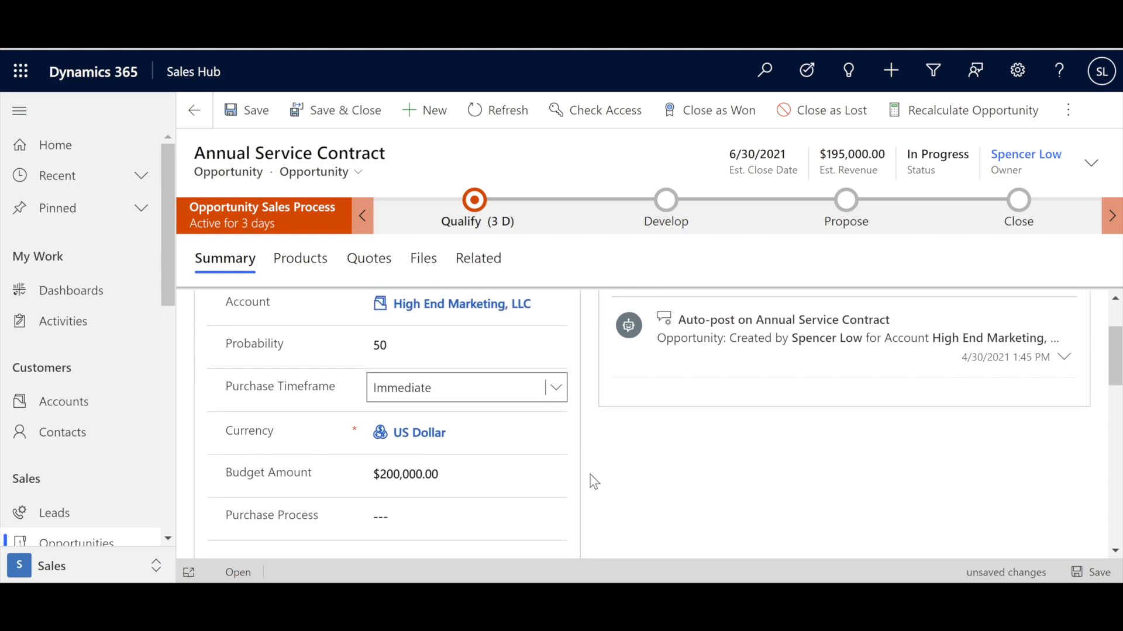
pyautogui.click(477, 454)
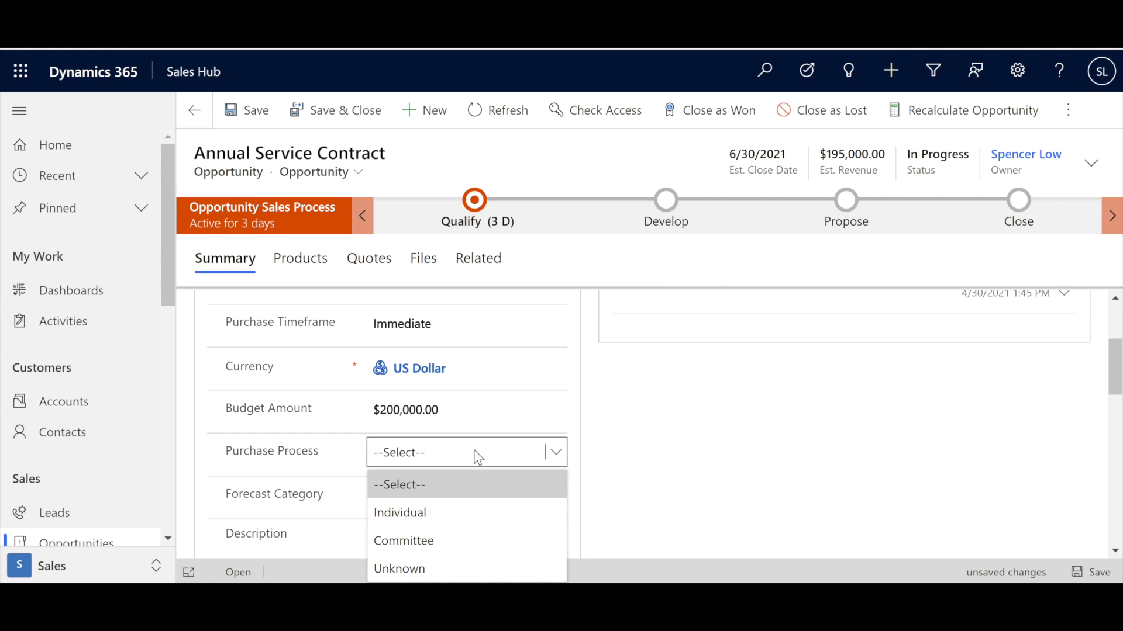
pyautogui.click(461, 514)
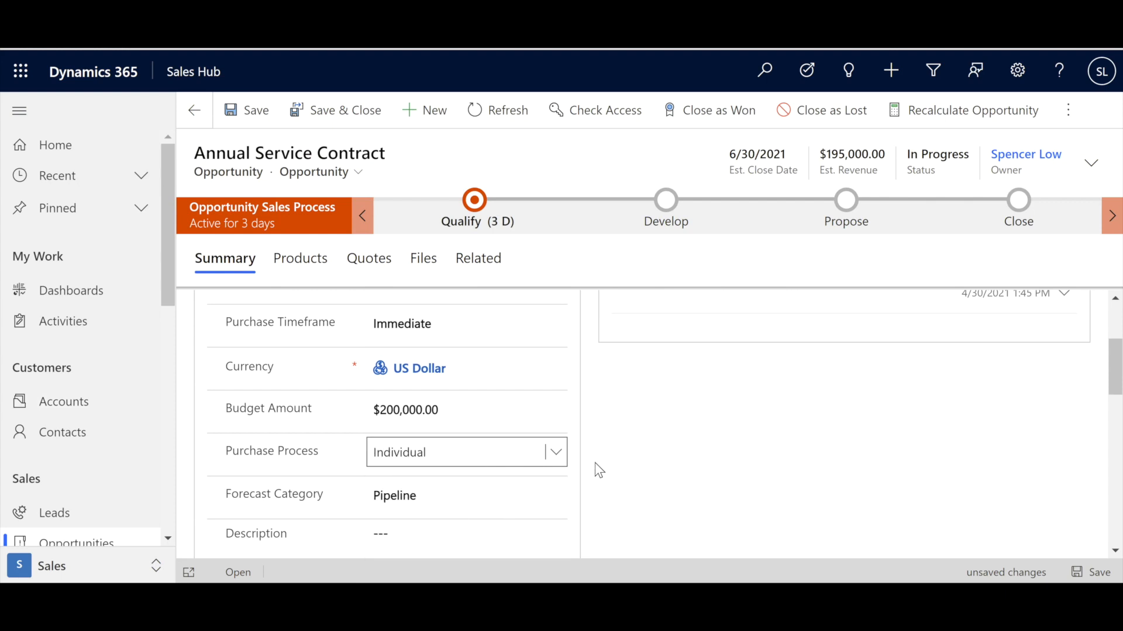
# Enter "Very interested" as the Annual Service Contract opportunity's description and save the record
pyautogui.scroll(-2, 618, 468)
pyautogui.click(483, 471)
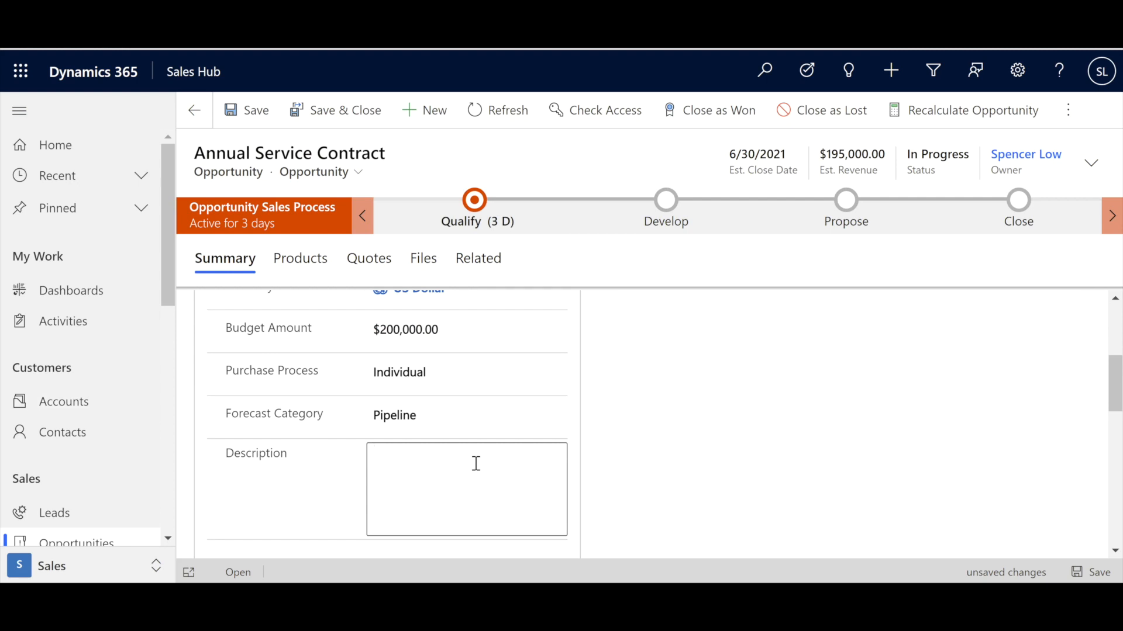
pyautogui.write('Very interested')
pyautogui.click(688, 379)
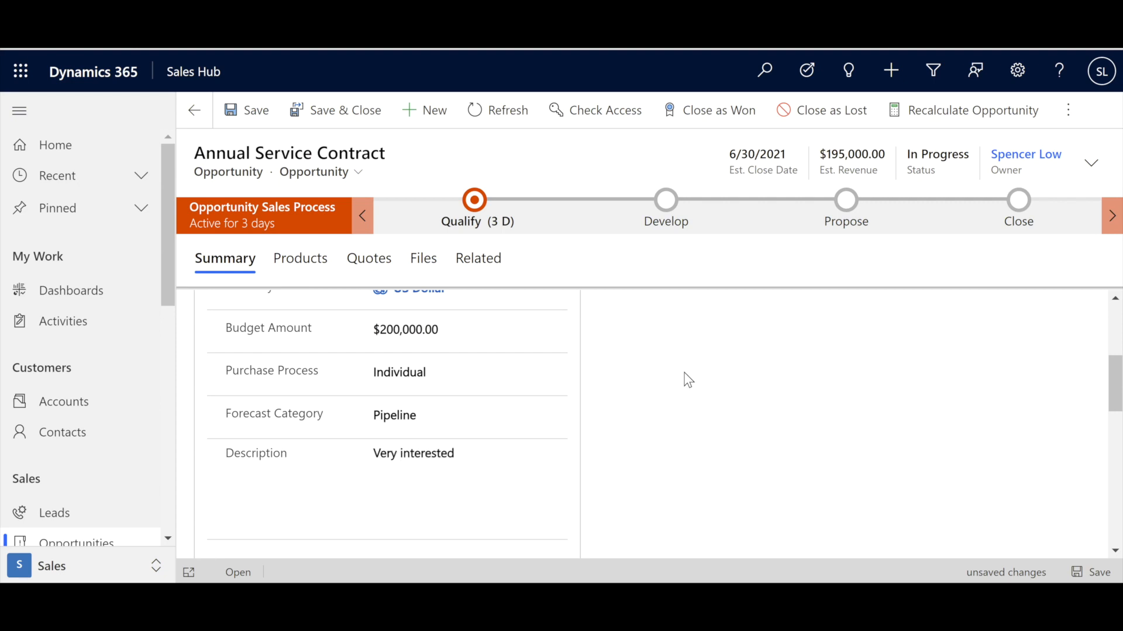
pyautogui.click(254, 111)
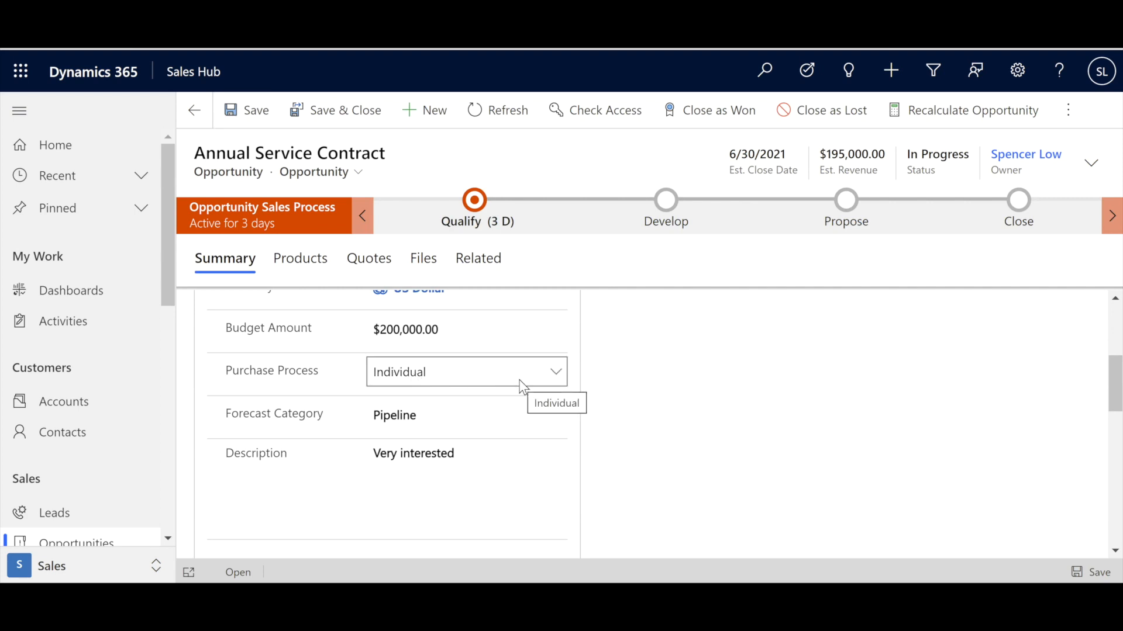
pyautogui.scroll(1, 523, 387)
pyautogui.scroll(4, 523, 387)
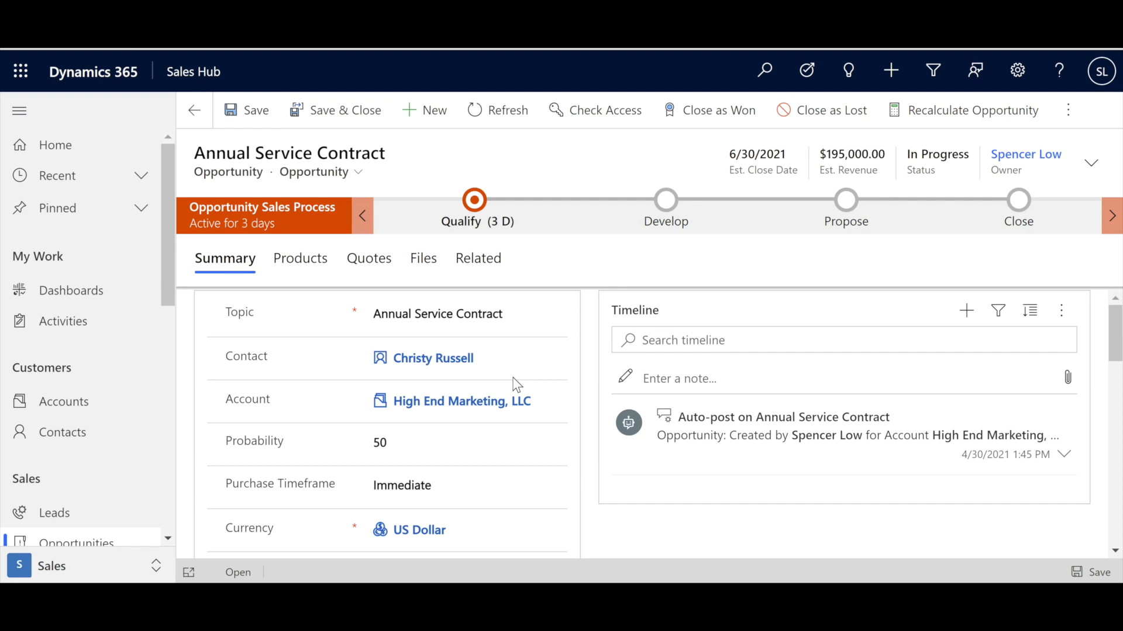
# Return to My Sales Dashboard, open the records behind the Sales Pipeline chart and examine the open opportunities' columns through probability and rating
pyautogui.click(199, 114)
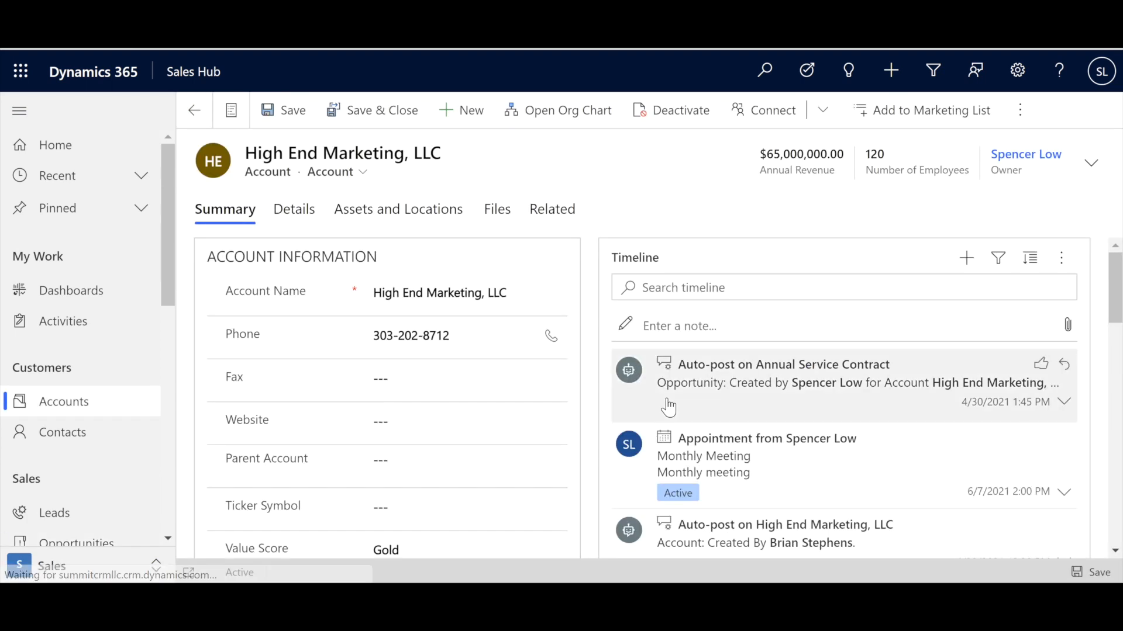
pyautogui.click(85, 144)
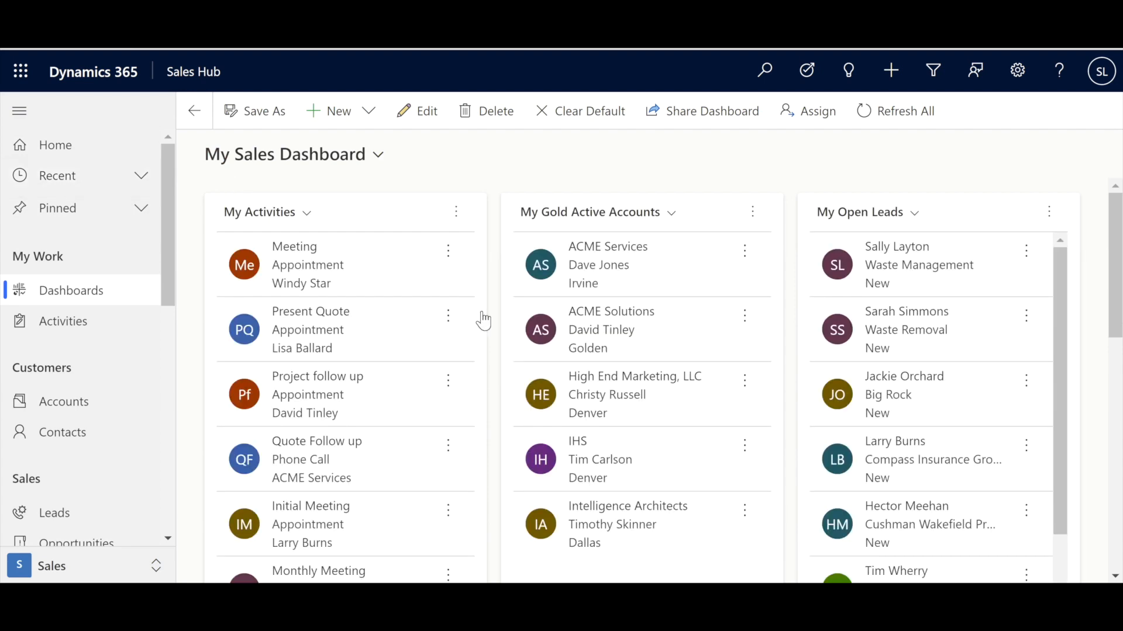
pyautogui.scroll(-10, 494, 425)
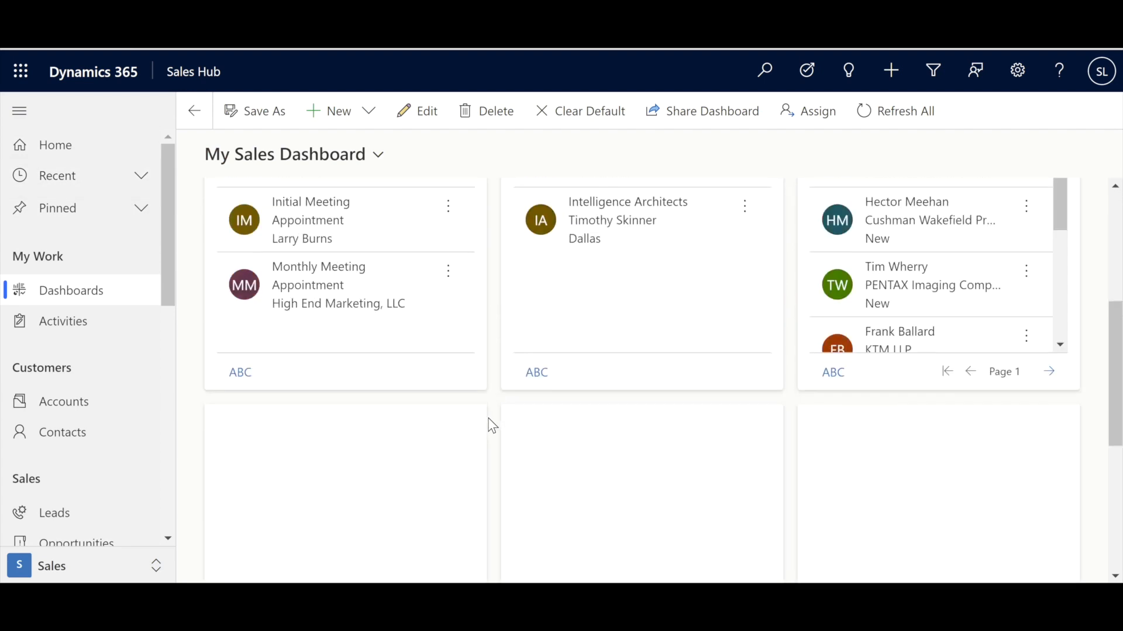
pyautogui.scroll(5, 493, 419)
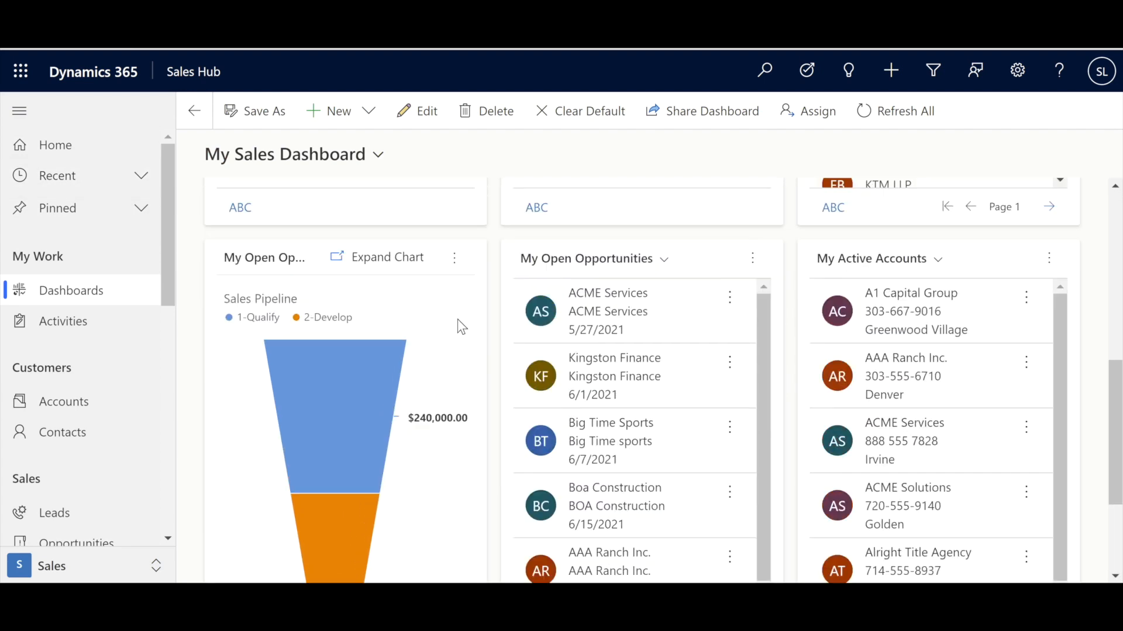
pyautogui.click(454, 261)
pyautogui.click(489, 336)
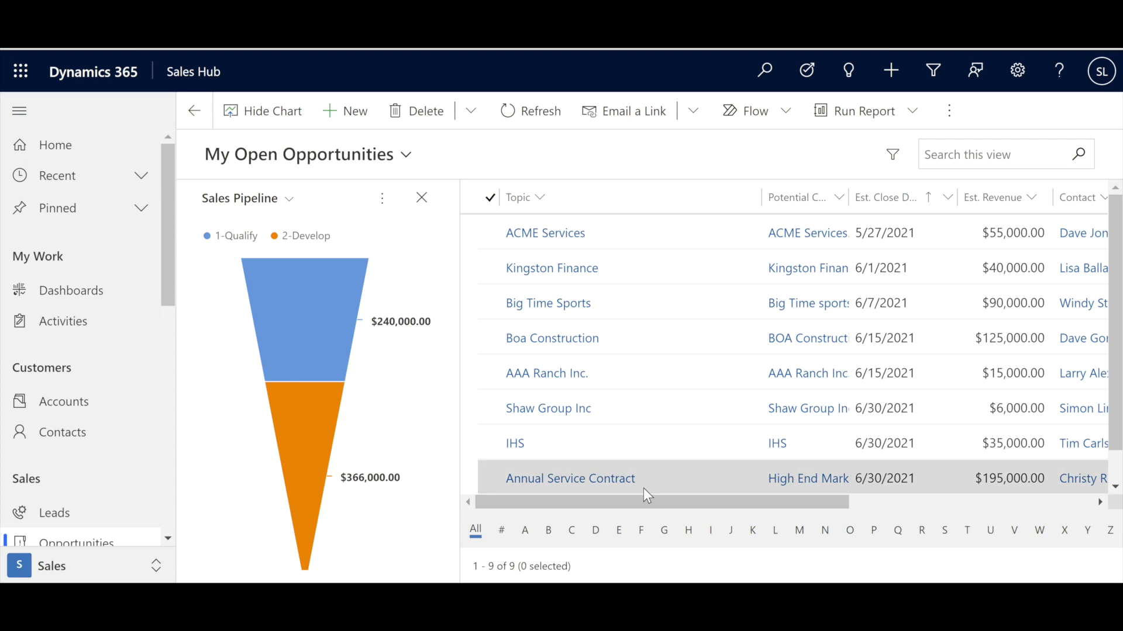
pyautogui.moveTo(740, 501); pyautogui.dragTo(946, 503)
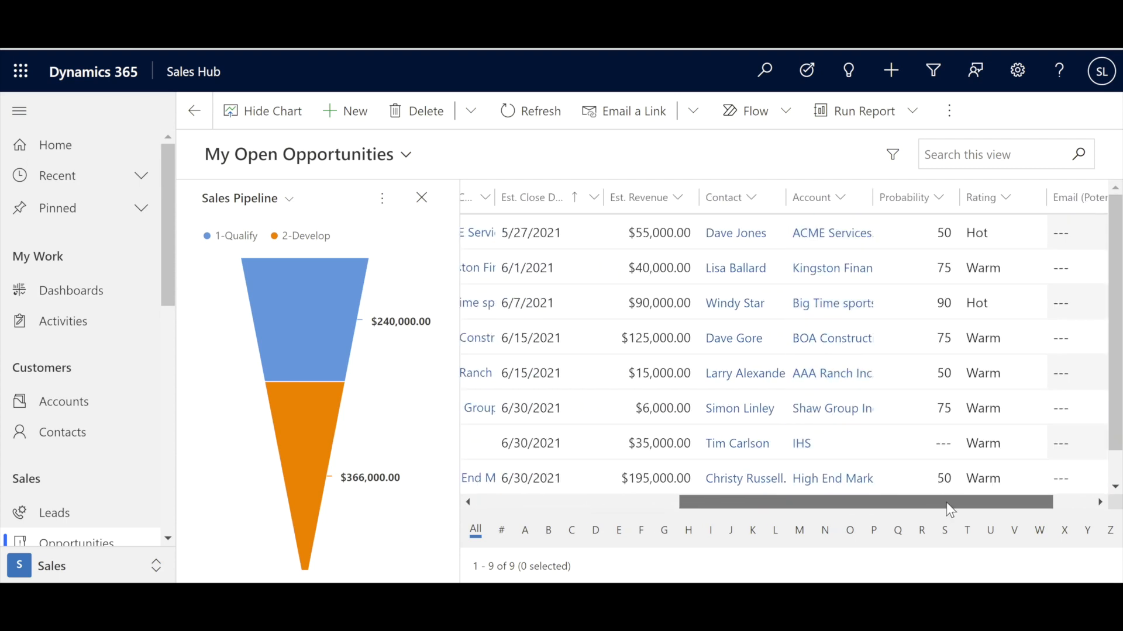
pyautogui.moveTo(953, 500); pyautogui.dragTo(717, 506)
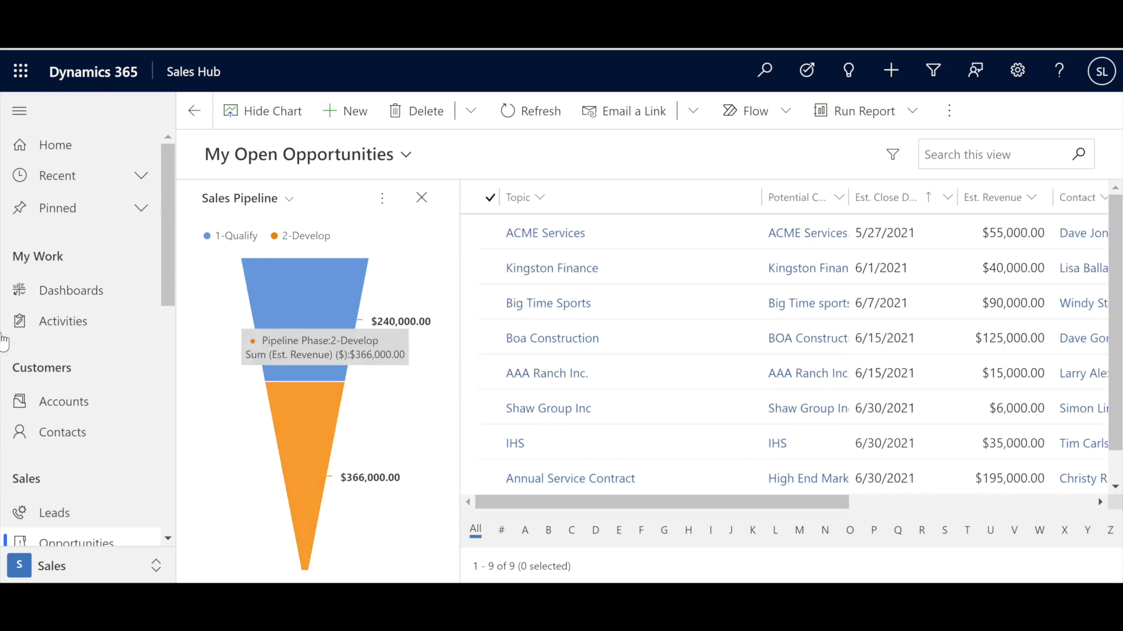
# Go back from the open opportunities to My Sales Dashboard and look over its activities, gold accounts and open leads
pyautogui.click(194, 112)
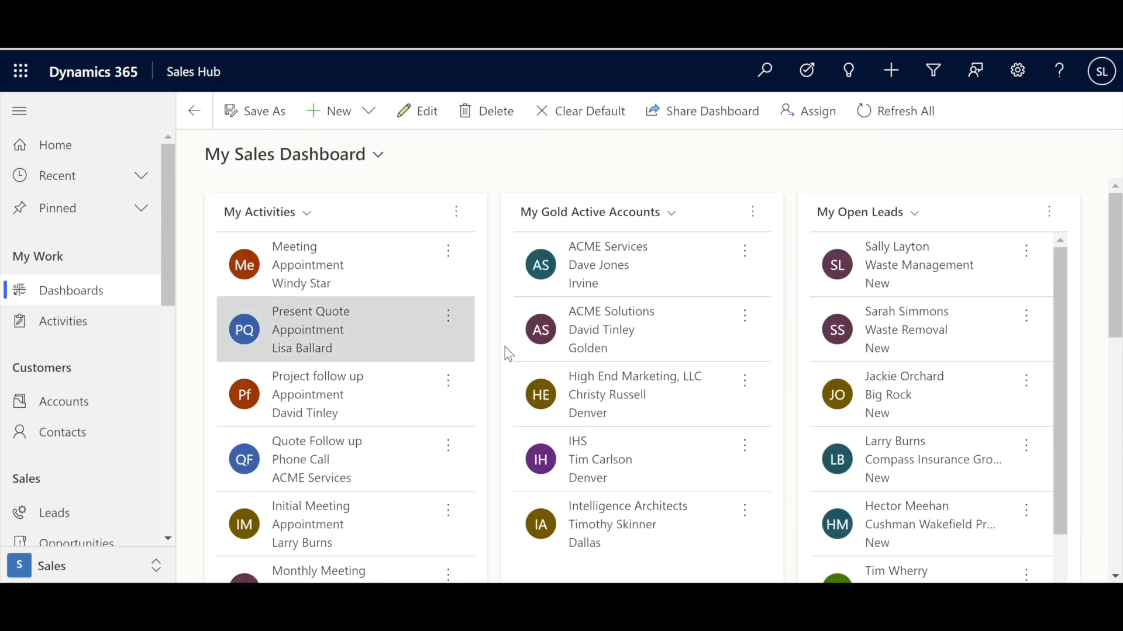
pyautogui.scroll(-3, 492, 386)
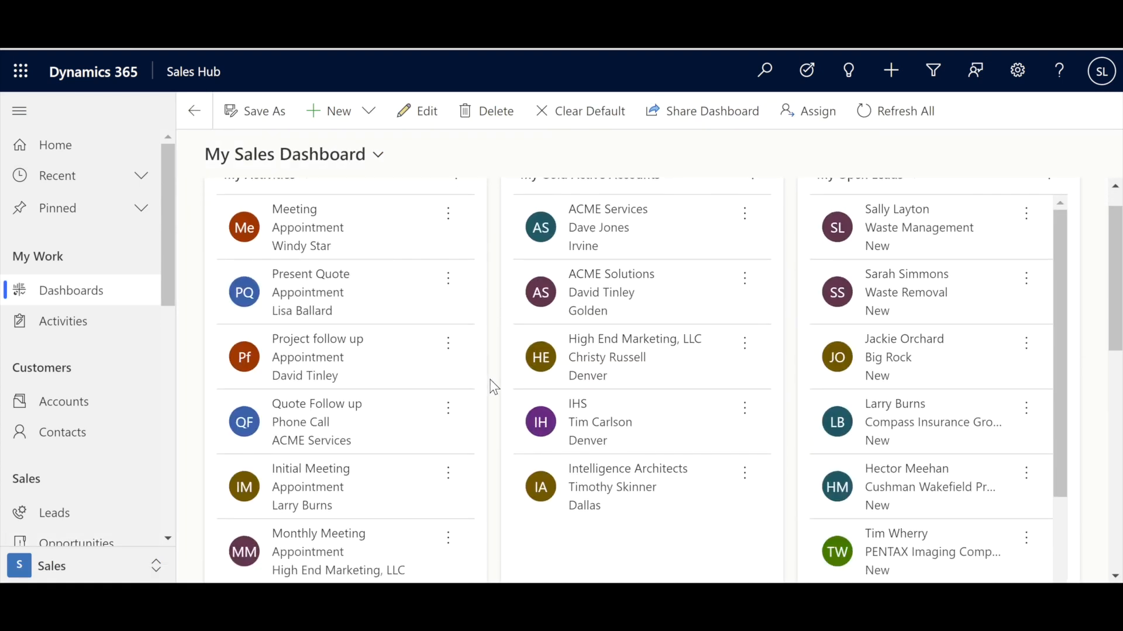
pyautogui.moveTo(163, 270)
pyautogui.mouseDown()
pyautogui.moveTo(169, 323)
pyautogui.moveTo(166, 261)
pyautogui.mouseUp()
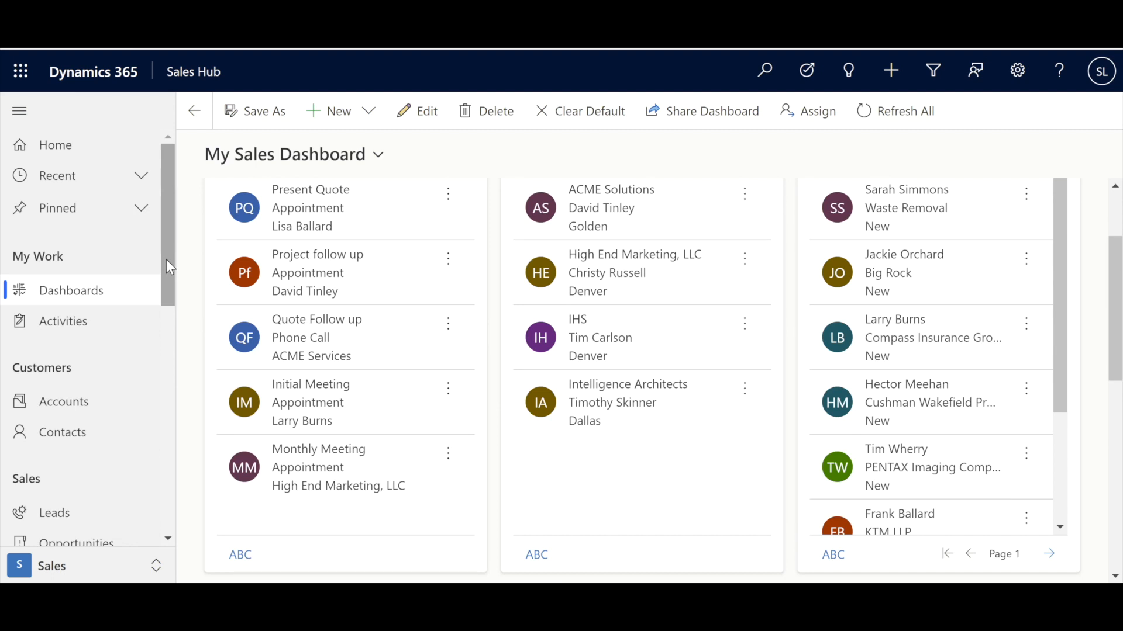